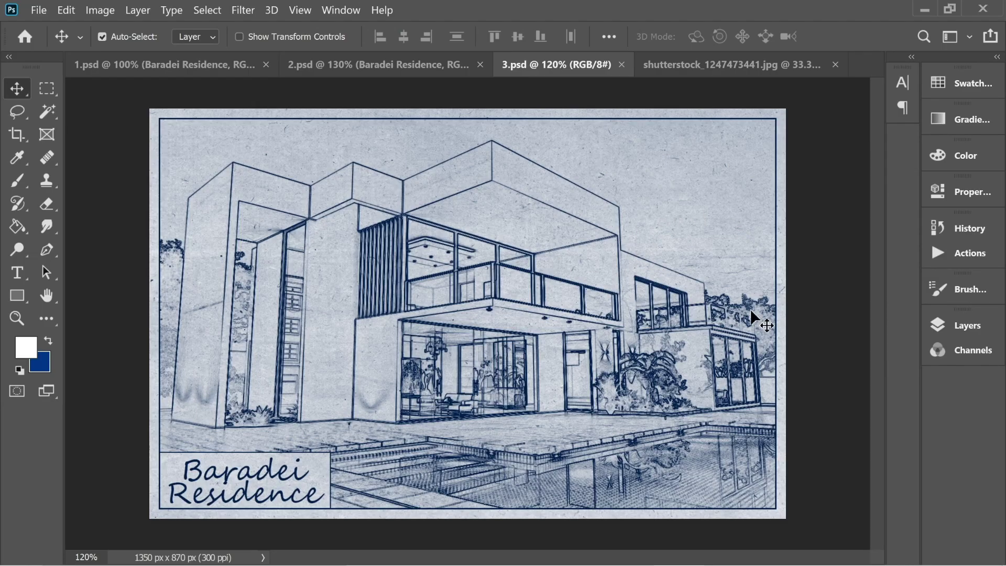
Compare the 3.psd and 1.psd sketch examples, then return to the shutterstock house photo
{"action": "left_click", "coordinate": [676, 64]}
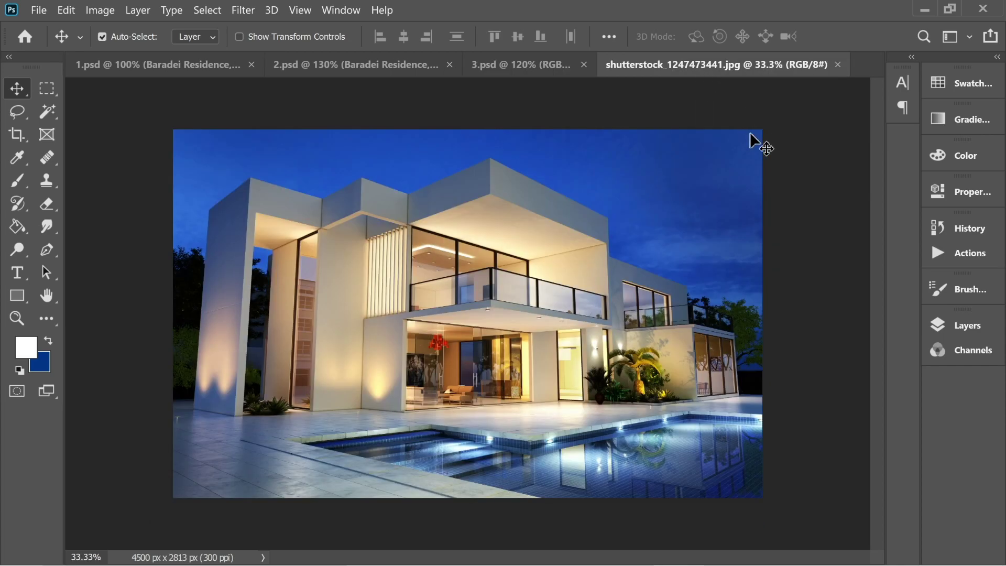
{"action": "left_click", "coordinate": [557, 66]}
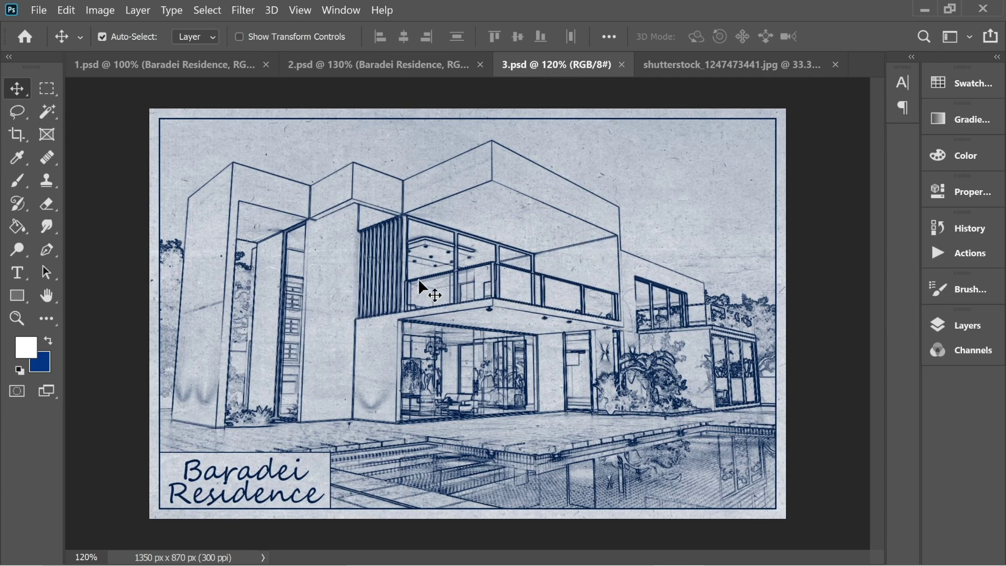
{"action": "left_click", "coordinate": [196, 64]}
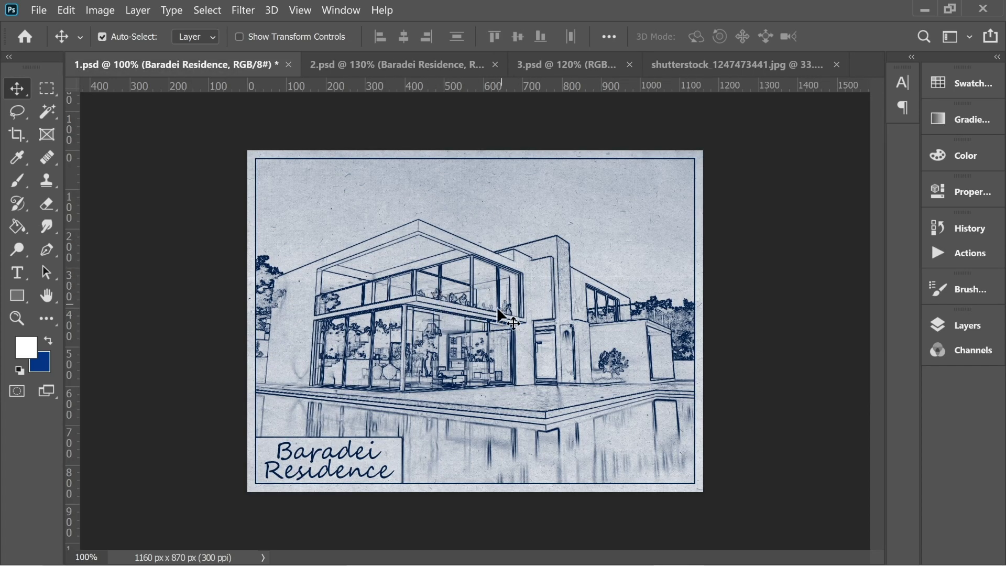
{"action": "left_click", "coordinate": [726, 67]}
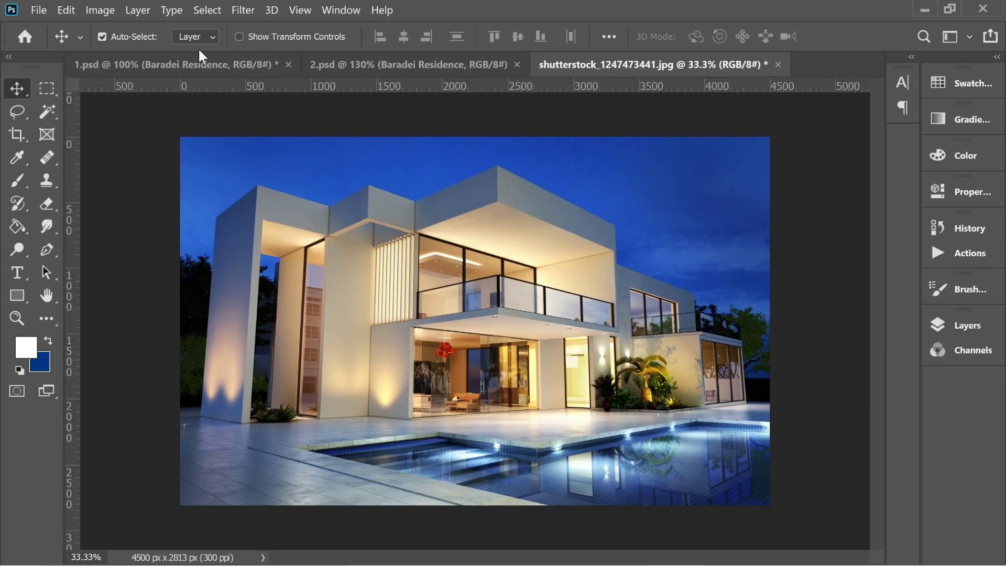
In Image Size, set the house photo to width 1350 and height 870 pixels
{"action": "left_click", "coordinate": [100, 10]}
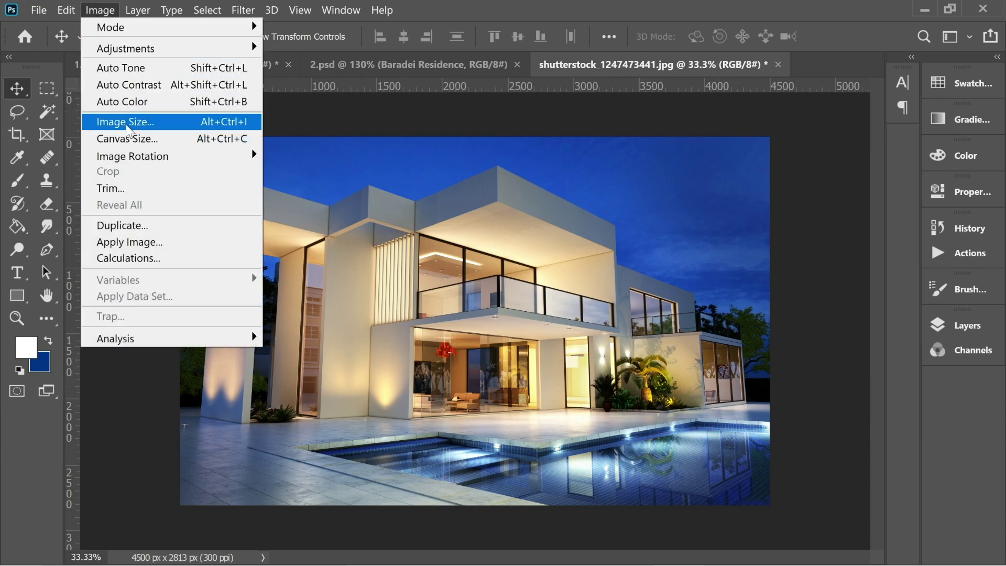
{"action": "left_click", "coordinate": [153, 123]}
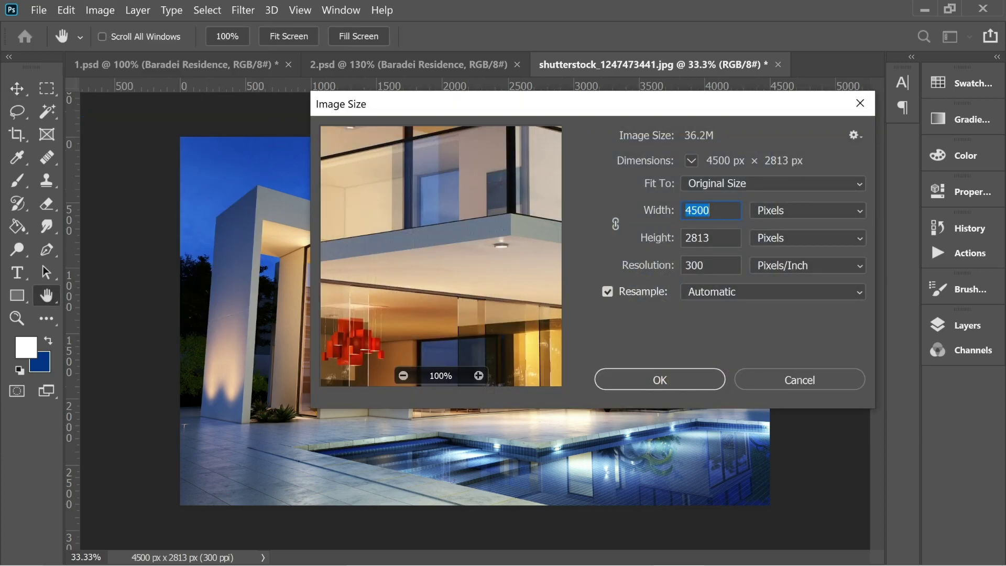
{"action": "type", "text": "1350"}
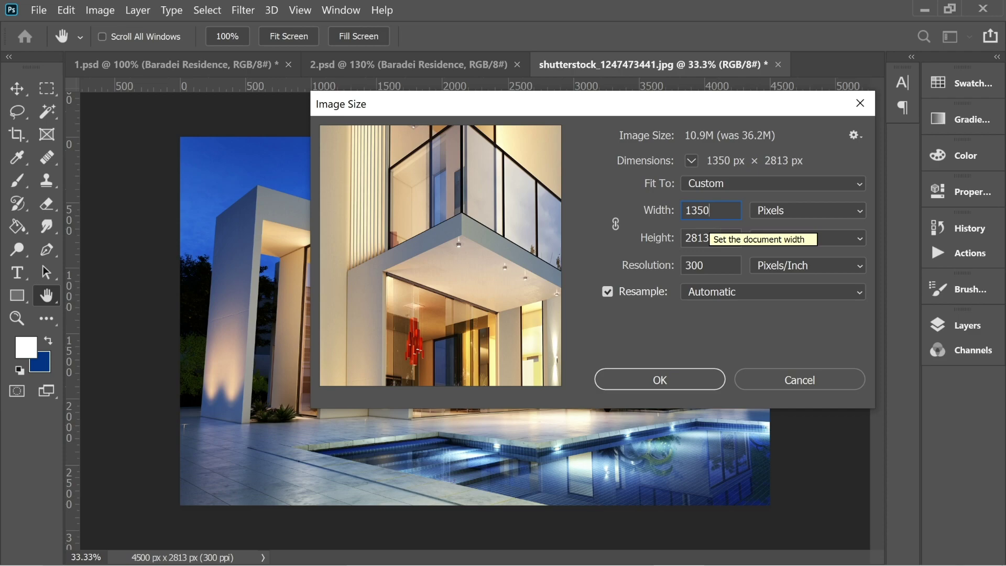
{"action": "key", "text": "Tab"}
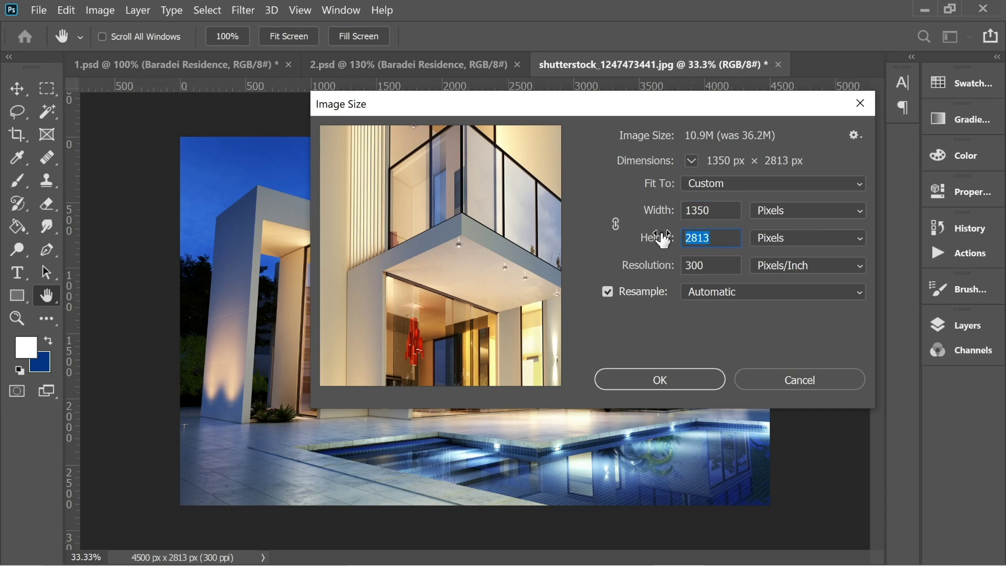
{"action": "type", "text": "870"}
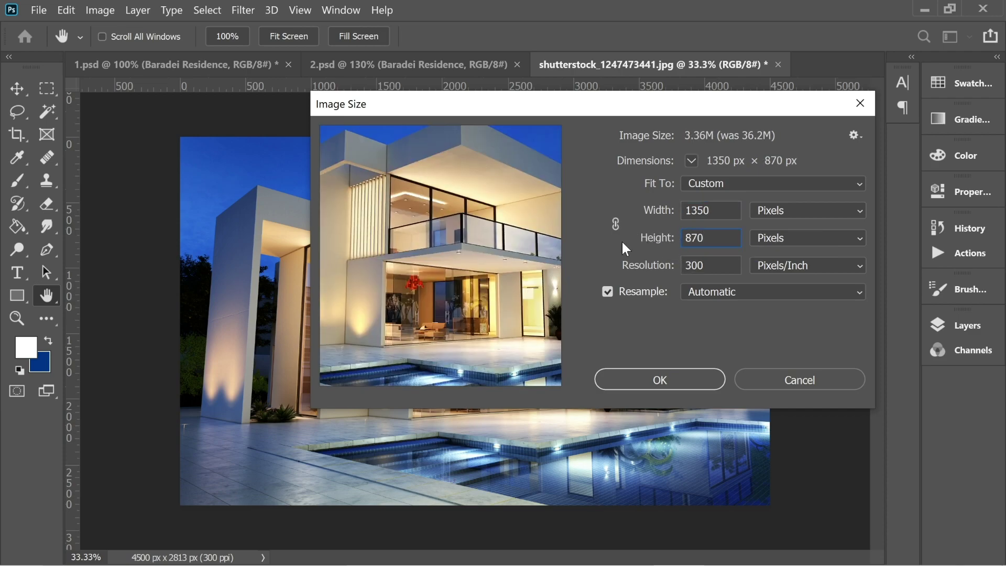
{"action": "left_click", "coordinate": [678, 381]}
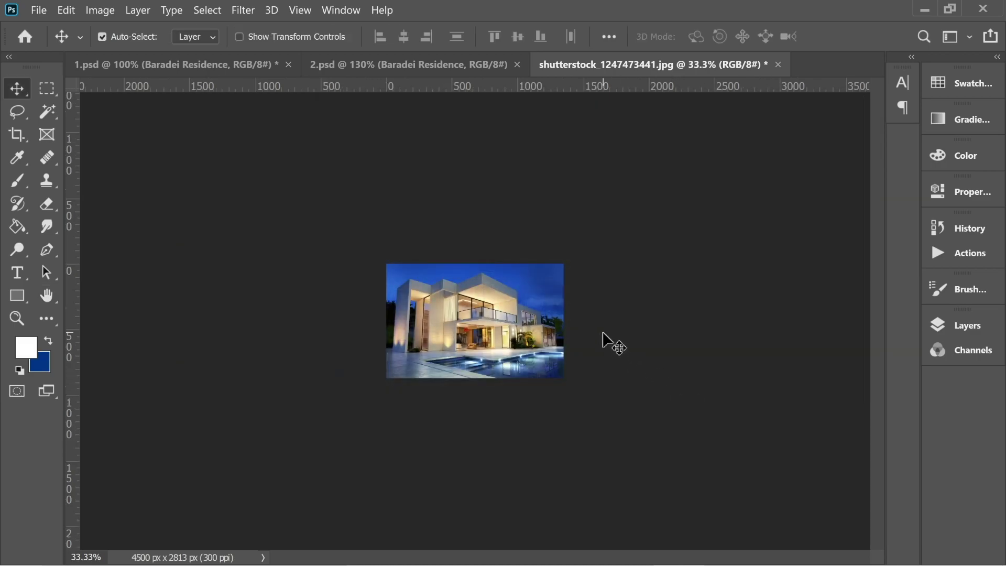
Unlock the Background layer as Layer 0 and convert it to a smart object
{"action": "key", "text": "ctrl+plus"}
{"action": "key", "text": "ctrl+plus"}
{"action": "key", "text": "ctrl+plus"}
{"action": "key", "text": "ctrl+plus"}
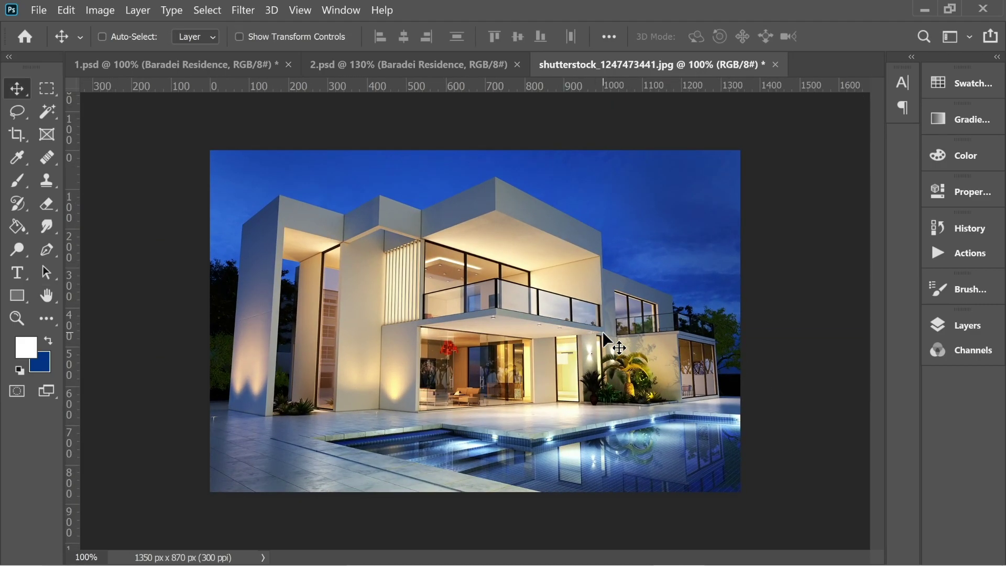
{"action": "key", "text": "ctrl+minus"}
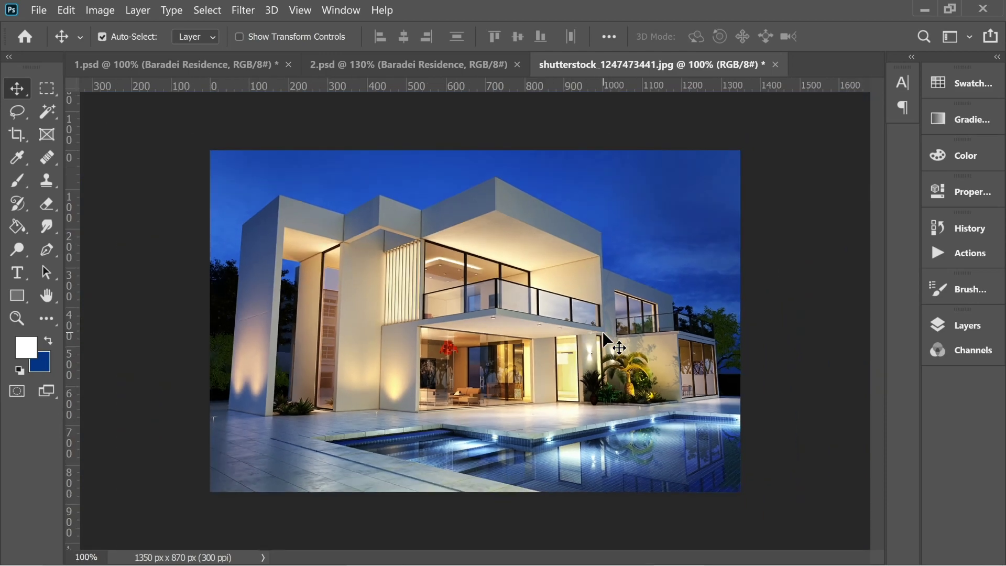
{"action": "left_click", "coordinate": [967, 325]}
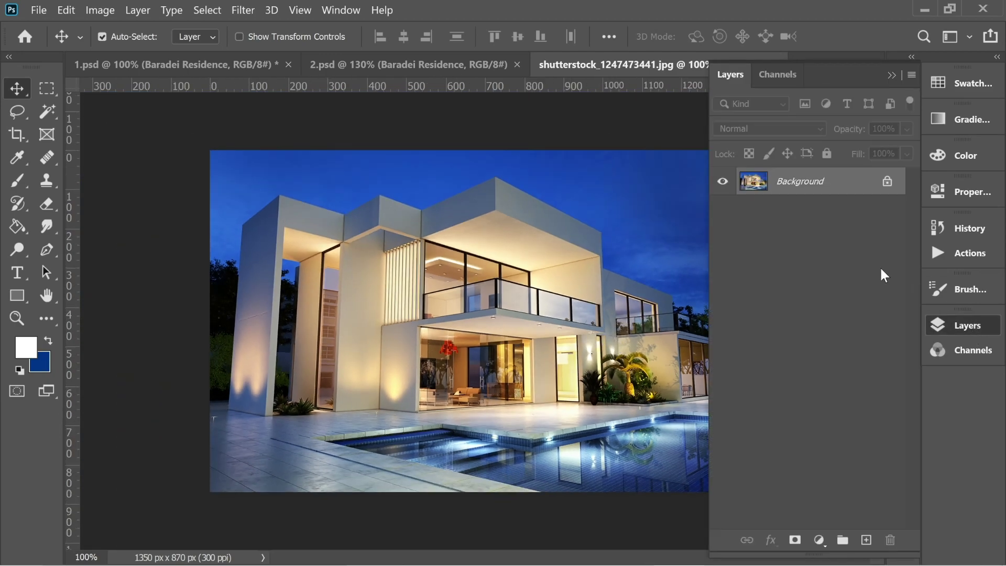
{"action": "double_click", "coordinate": [797, 180]}
{"action": "left_click", "coordinate": [664, 151]}
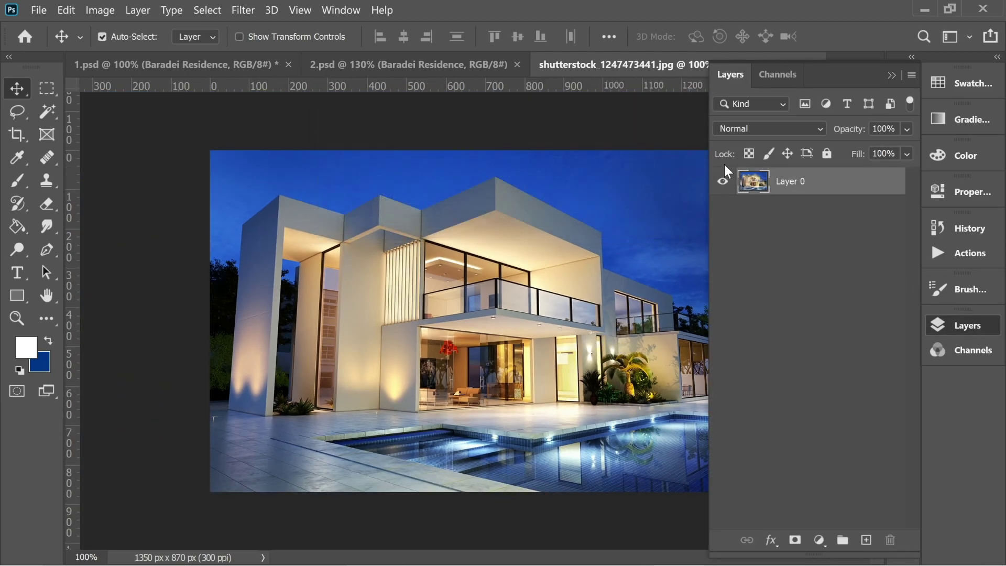
{"action": "right_click", "coordinate": [795, 191]}
{"action": "left_click", "coordinate": [681, 243]}
Add a Black & White adjustment layer and rename Layer 0 to House
{"action": "left_click", "coordinate": [820, 541]}
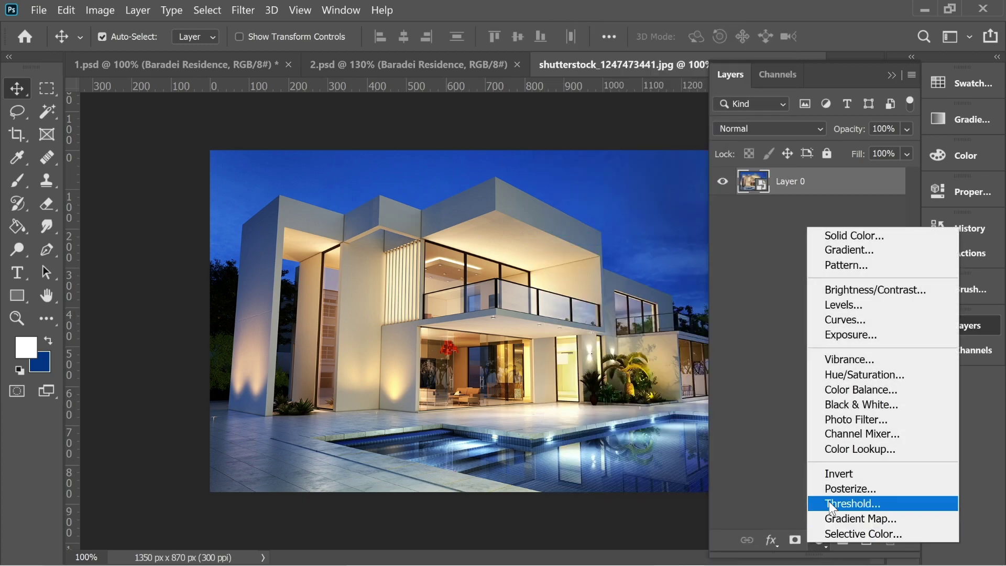
{"action": "left_click", "coordinate": [846, 405]}
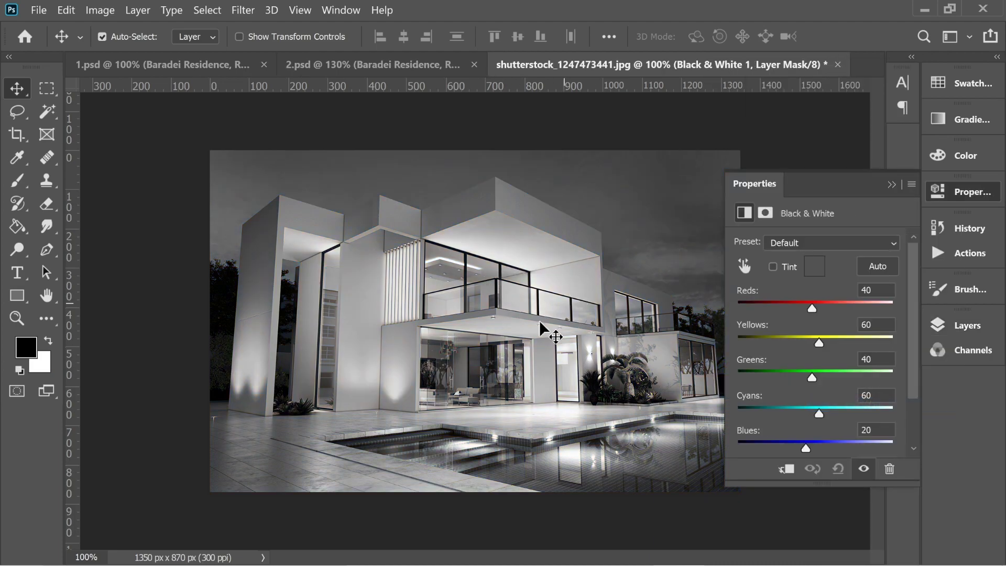
{"action": "left_click", "coordinate": [891, 183]}
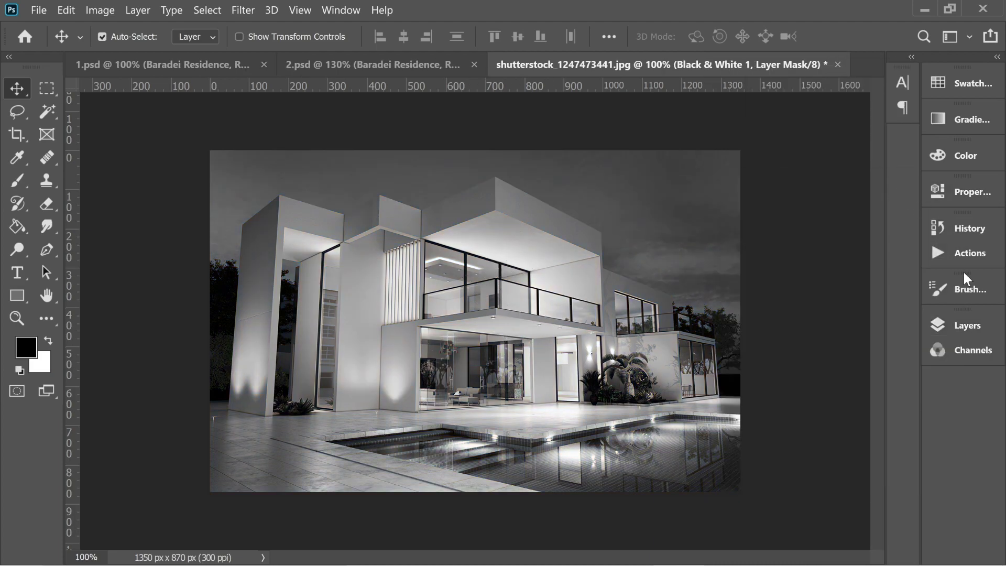
{"action": "left_click", "coordinate": [966, 324]}
{"action": "left_click", "coordinate": [784, 219]}
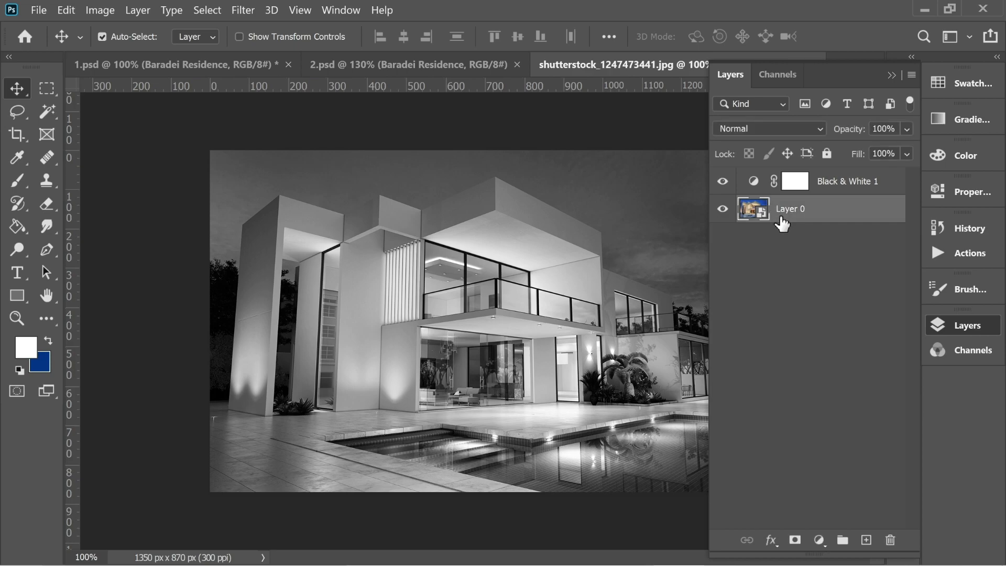
{"action": "double_click", "coordinate": [789, 211]}
{"action": "left_click", "coordinate": [738, 260]}
{"action": "left_click", "coordinate": [800, 215]}
Apply the Stylize > Find Edges filter to the House layer
{"action": "left_click", "coordinate": [243, 10]}
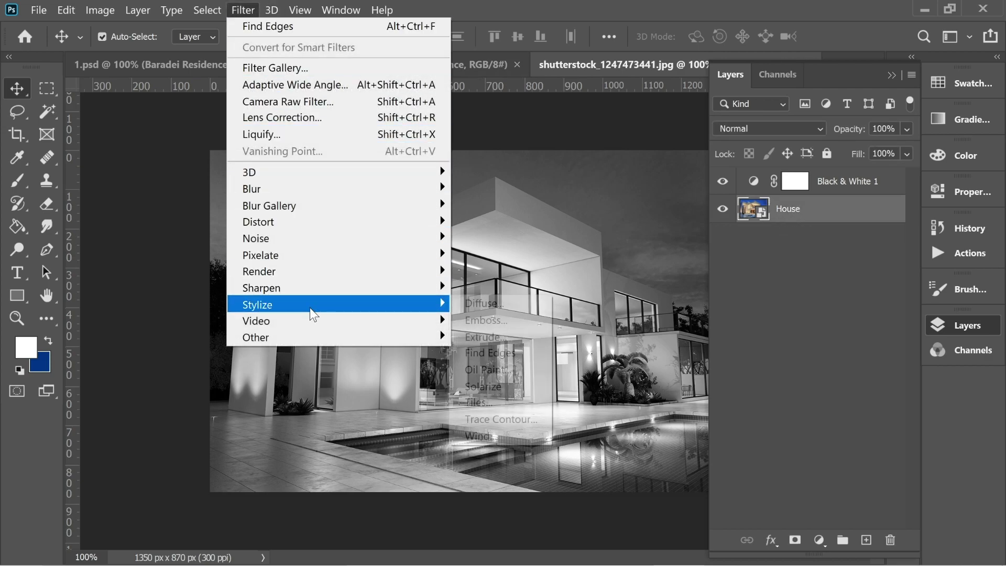
{"action": "mouse_move", "coordinate": [310, 305]}
{"action": "left_click", "coordinate": [524, 348]}
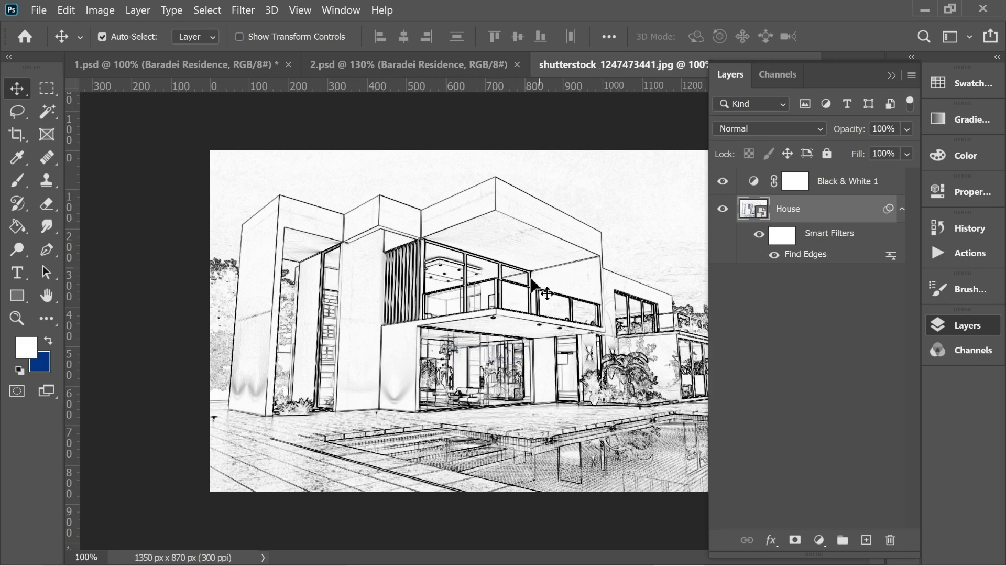
Open the House layer's blending options and enable a Stroke effect
{"action": "right_click", "coordinate": [803, 216]}
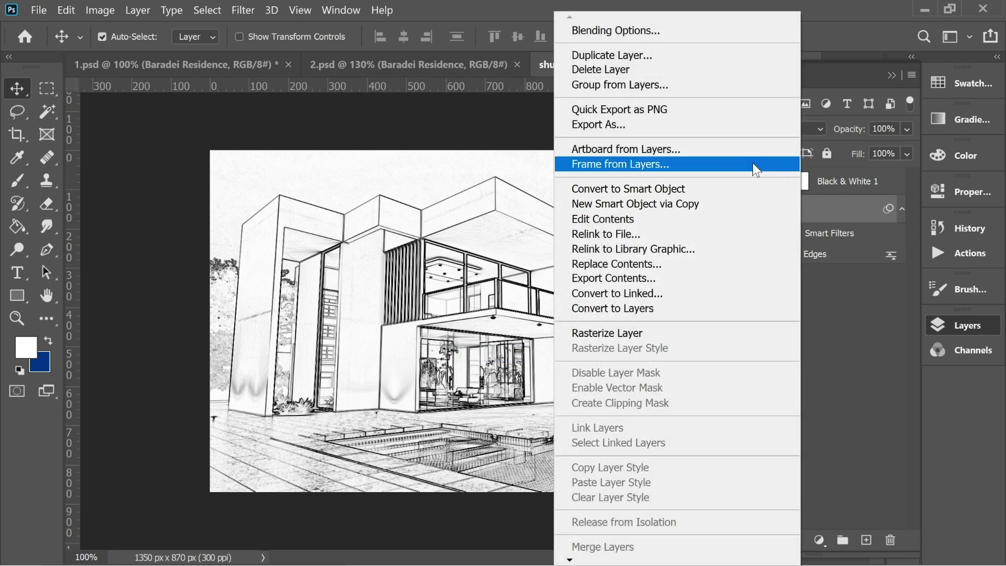
{"action": "left_click", "coordinate": [649, 32]}
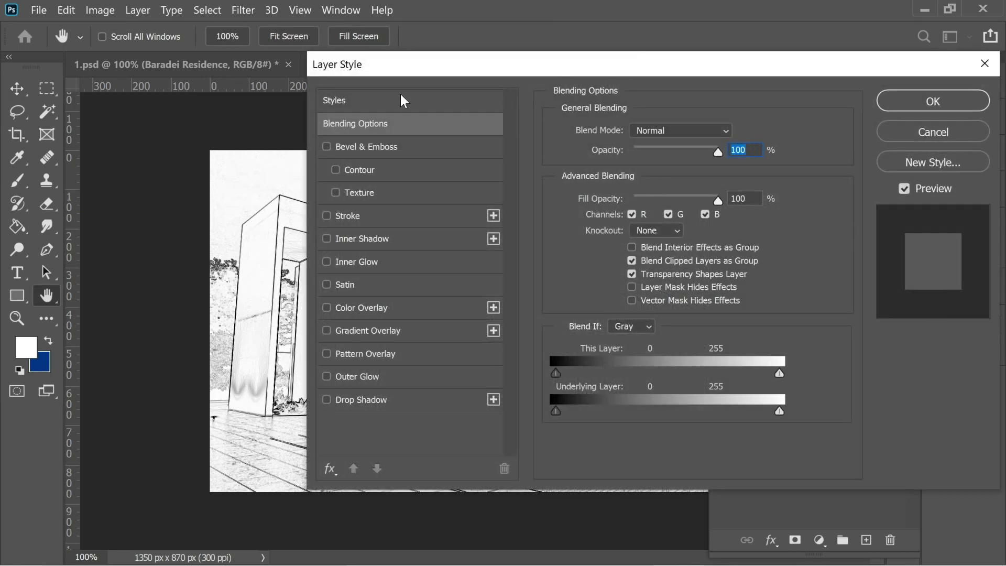
{"action": "left_click_drag", "start_coordinate": [381, 64], "coordinate": [611, 82]}
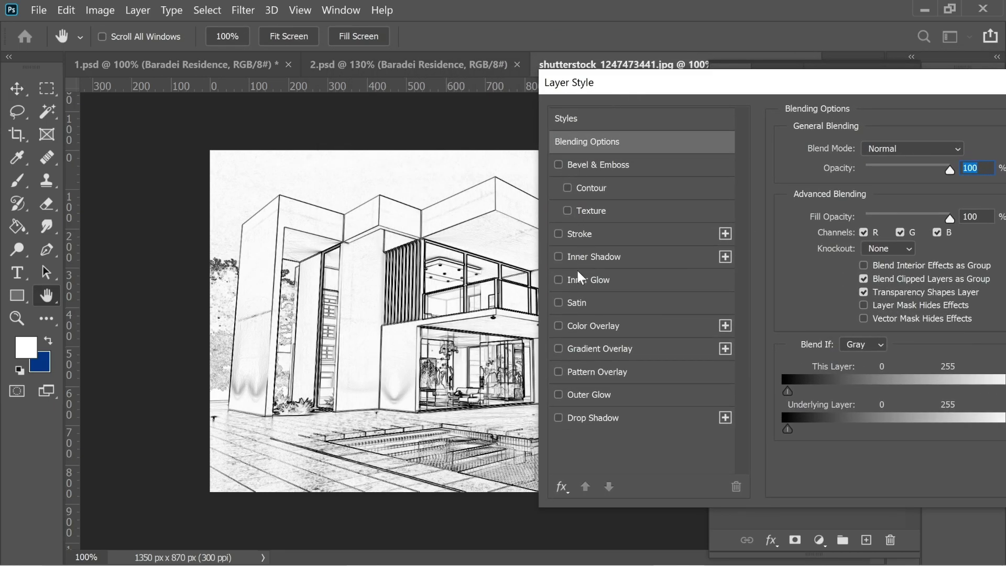
{"action": "left_click", "coordinate": [571, 236]}
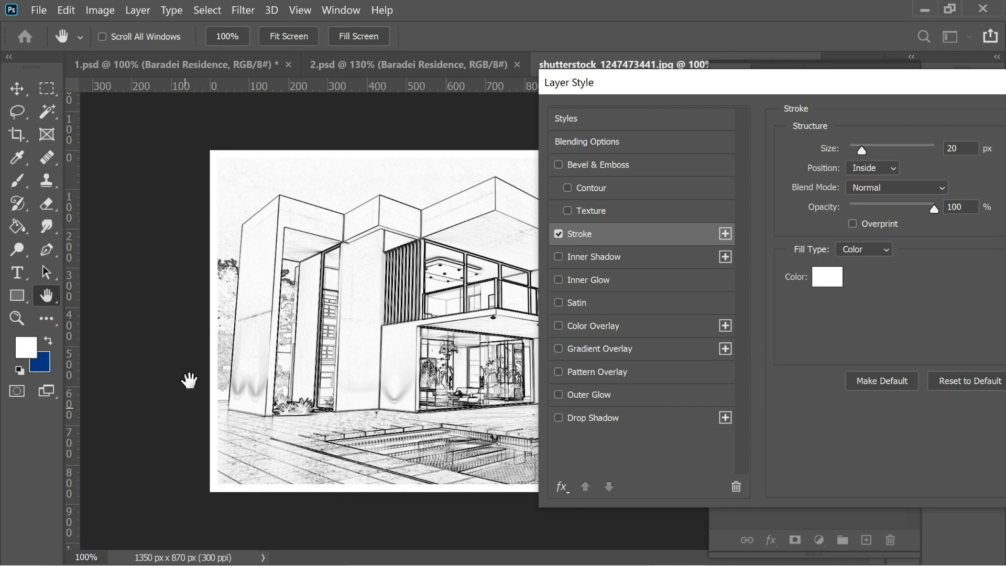
{"action": "left_click_drag", "start_coordinate": [858, 84], "coordinate": [745, 81]}
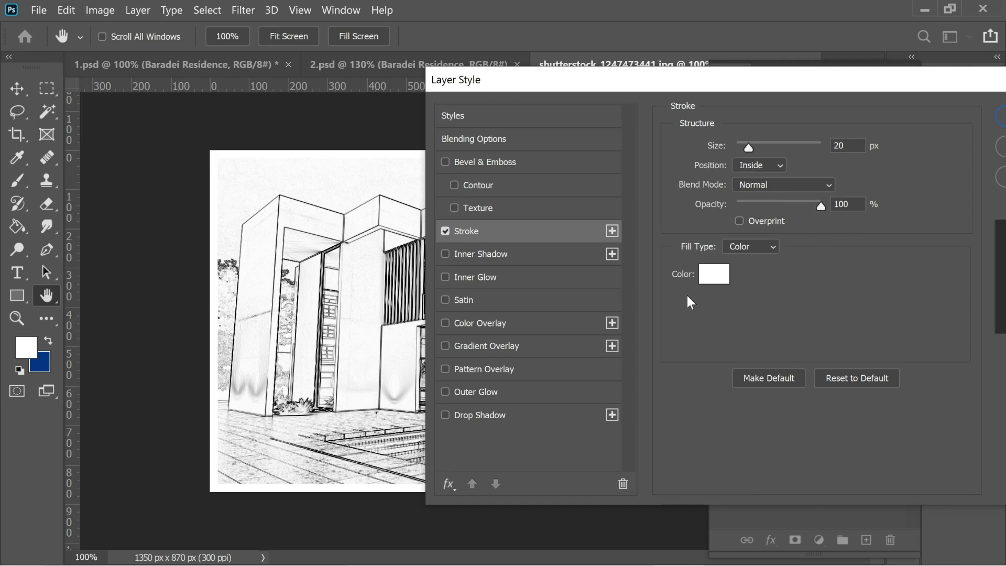
{"action": "left_click_drag", "start_coordinate": [797, 95], "coordinate": [814, 83]}
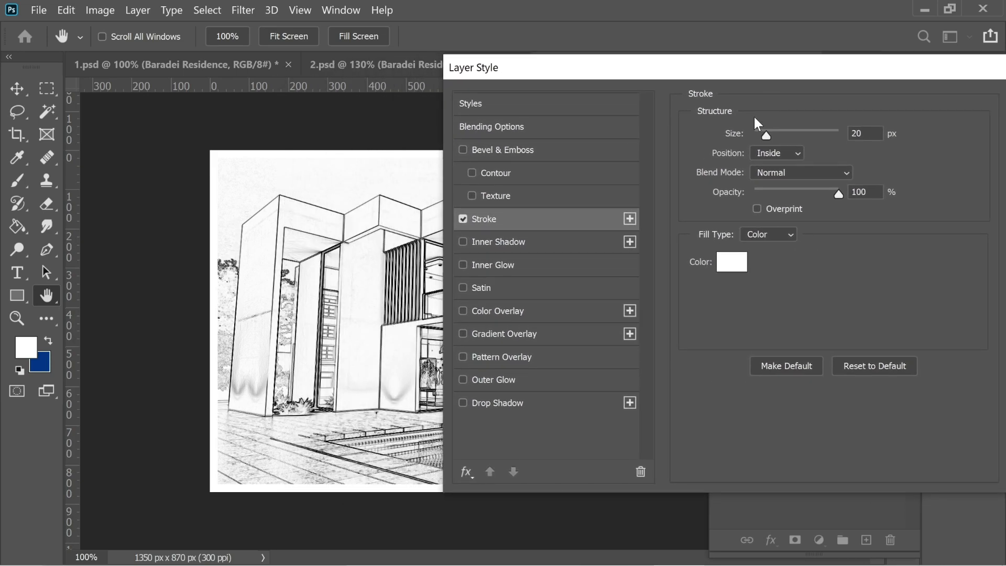
Add a black, Softer, Edge-source Inner Glow of 21 px and apply the styles
{"action": "left_click", "coordinate": [501, 264]}
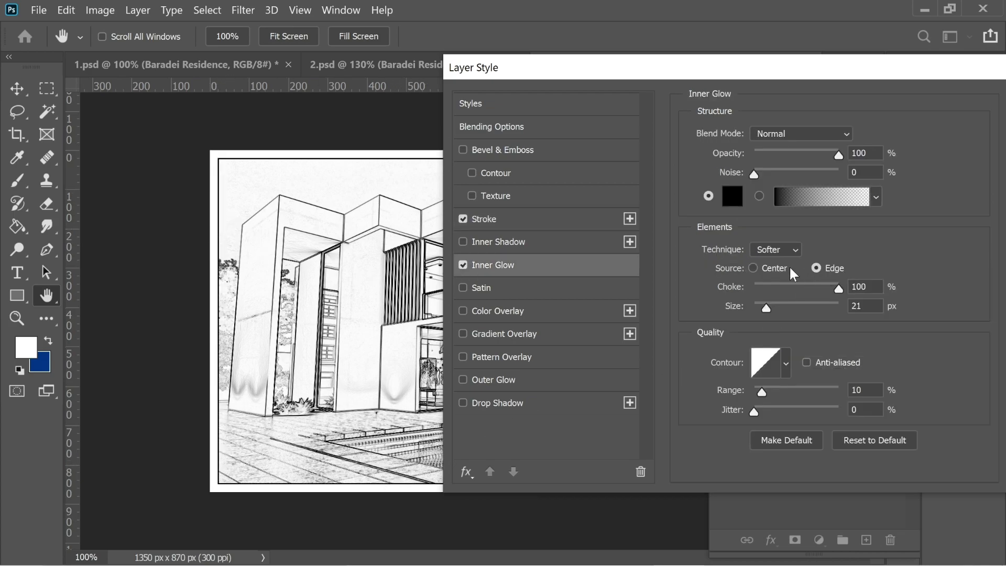
{"action": "left_click", "coordinate": [754, 269]}
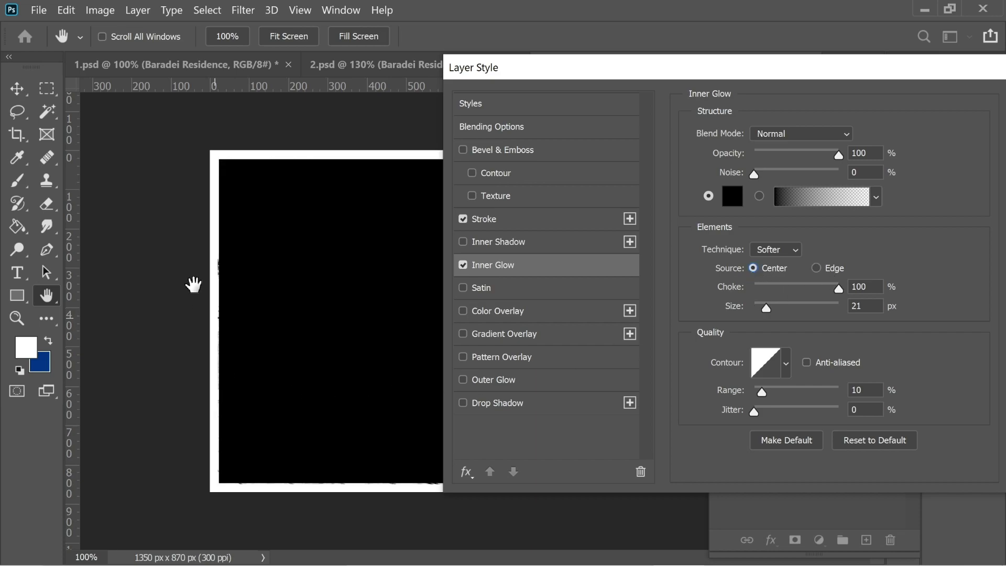
{"action": "left_click", "coordinate": [817, 269]}
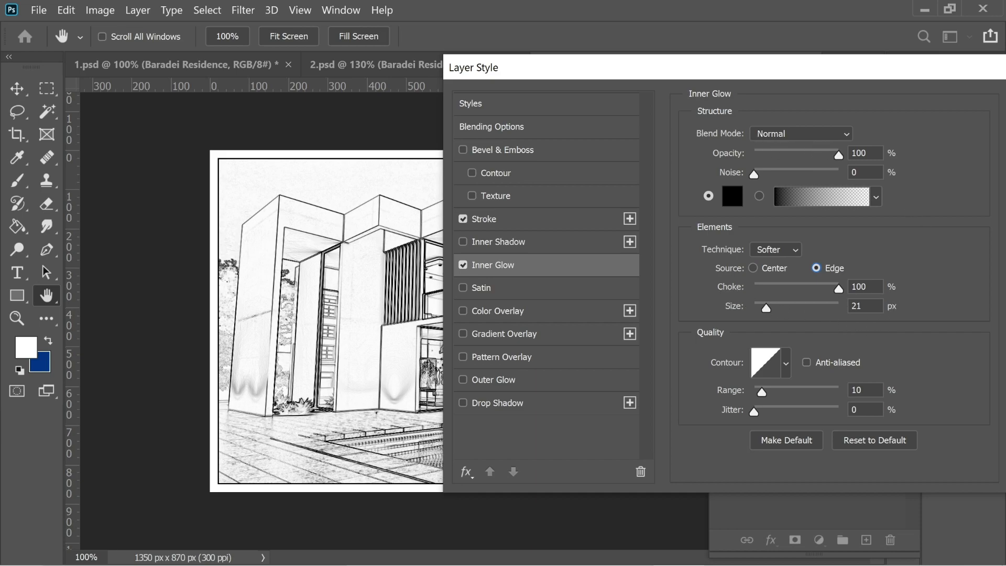
{"action": "left_click_drag", "start_coordinate": [793, 89], "coordinate": [568, 81]}
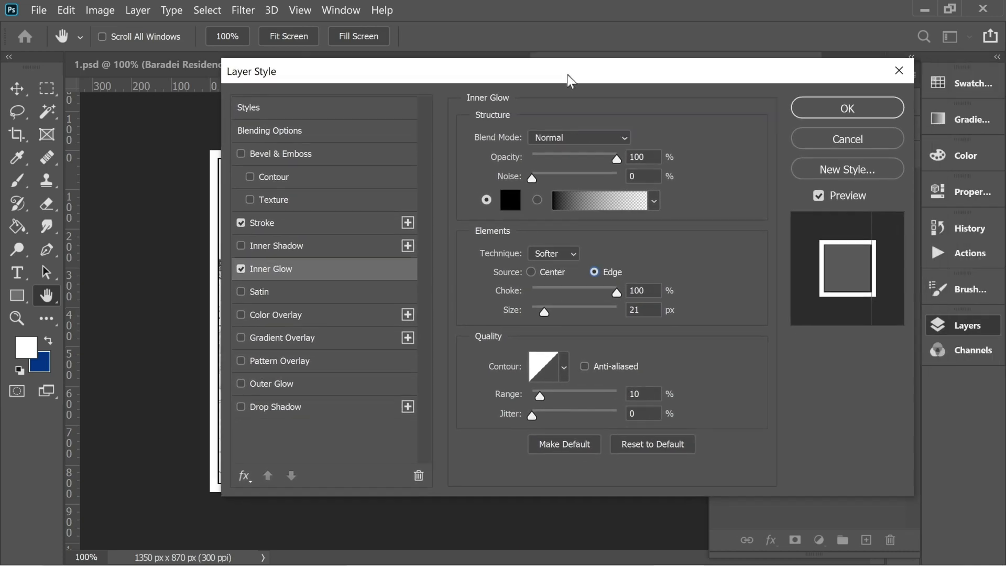
{"action": "left_click", "coordinate": [814, 115]}
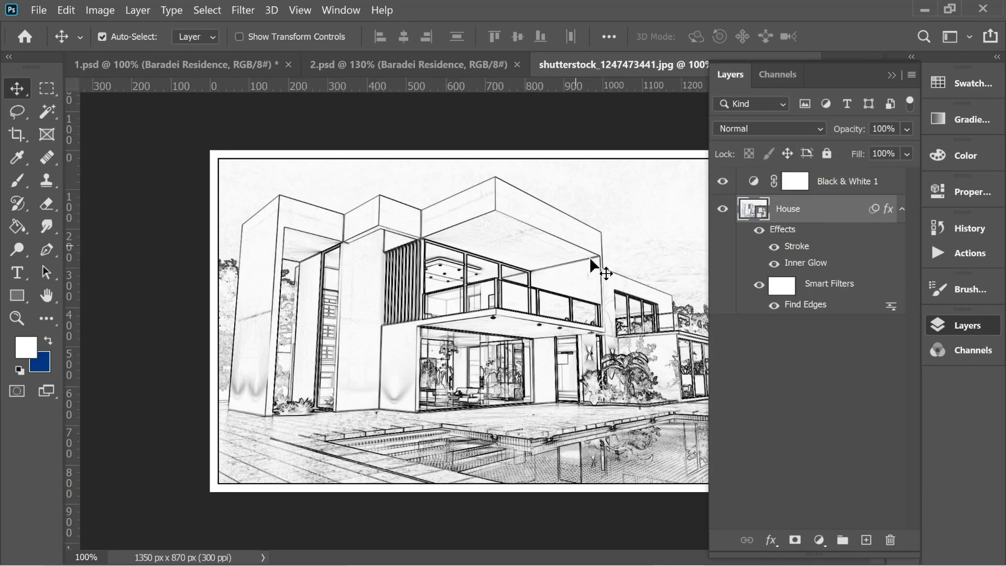
Add a new layer above Black & White 1 and fill it with #003686 blue
{"action": "left_click", "coordinate": [847, 184]}
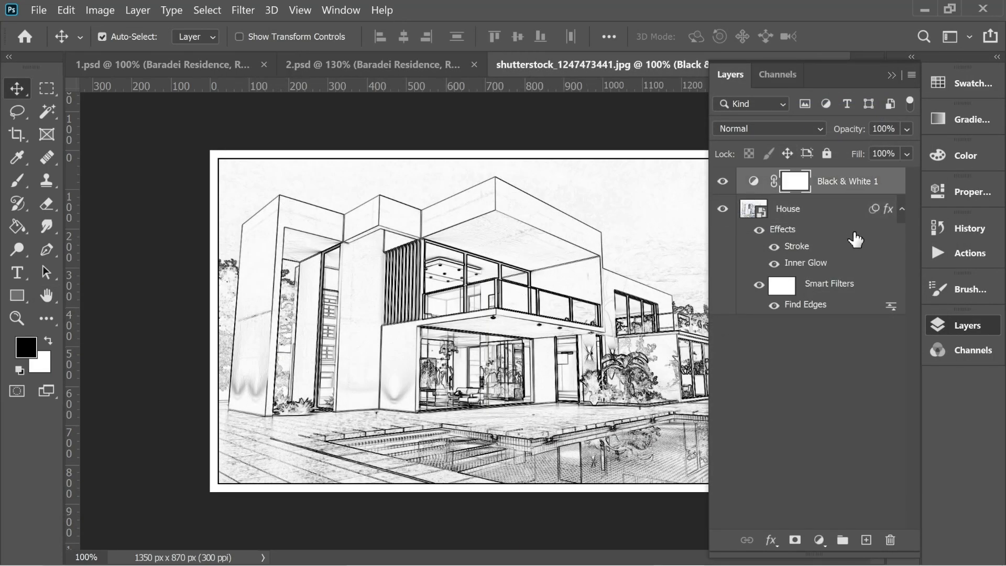
{"action": "left_click", "coordinate": [867, 540]}
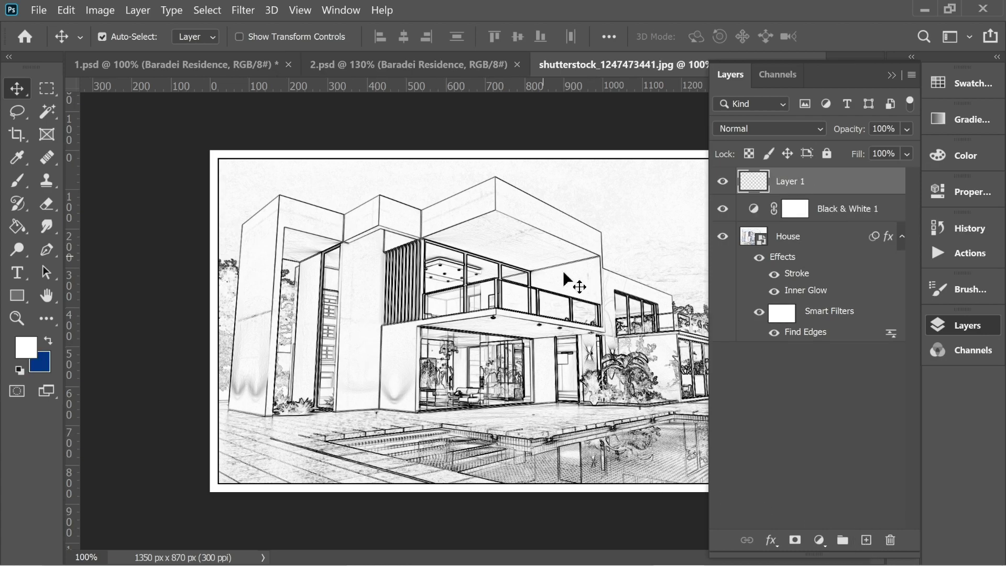
{"action": "left_click", "coordinate": [24, 346]}
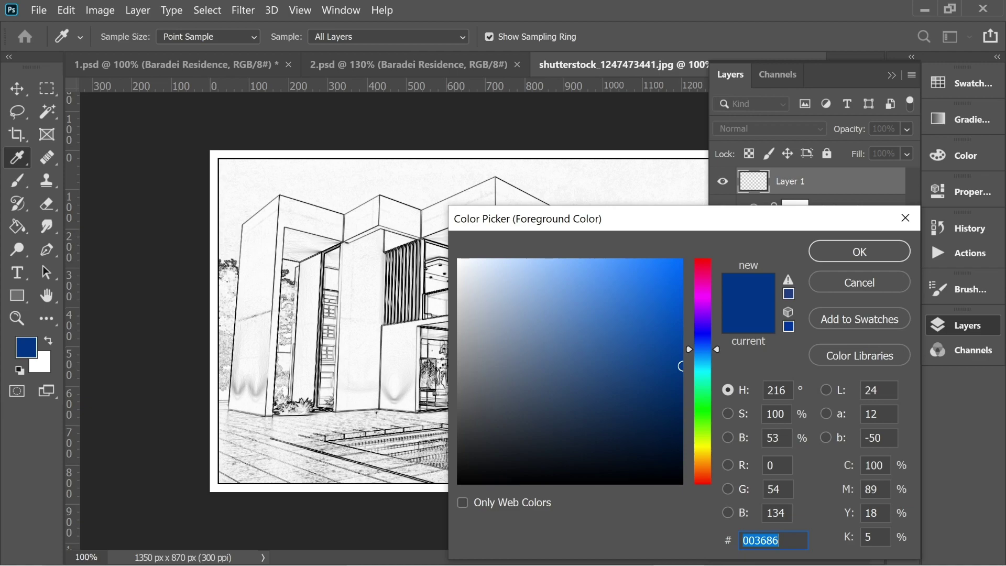
{"action": "left_click", "coordinate": [855, 256]}
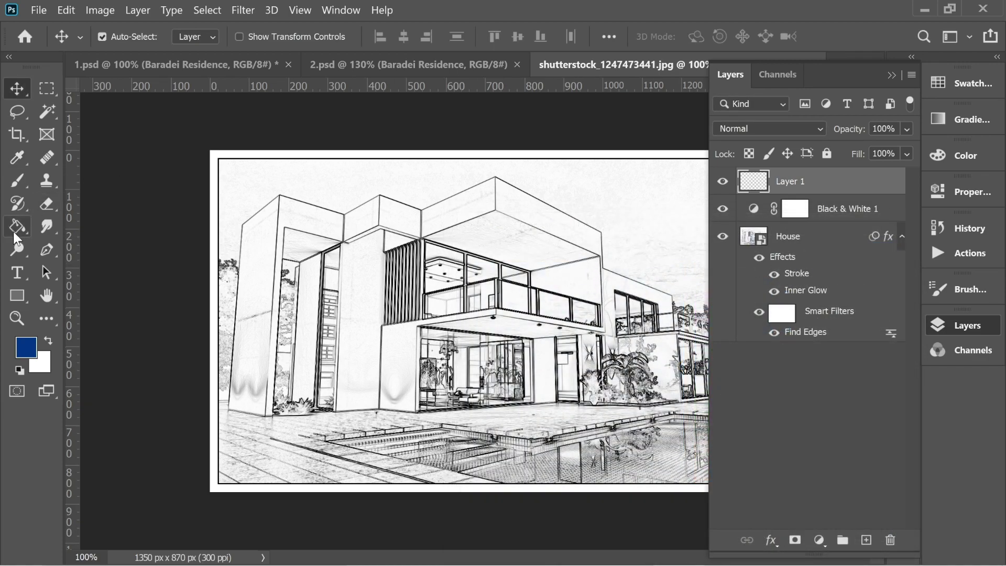
{"action": "left_click", "coordinate": [16, 230]}
{"action": "left_click", "coordinate": [443, 289]}
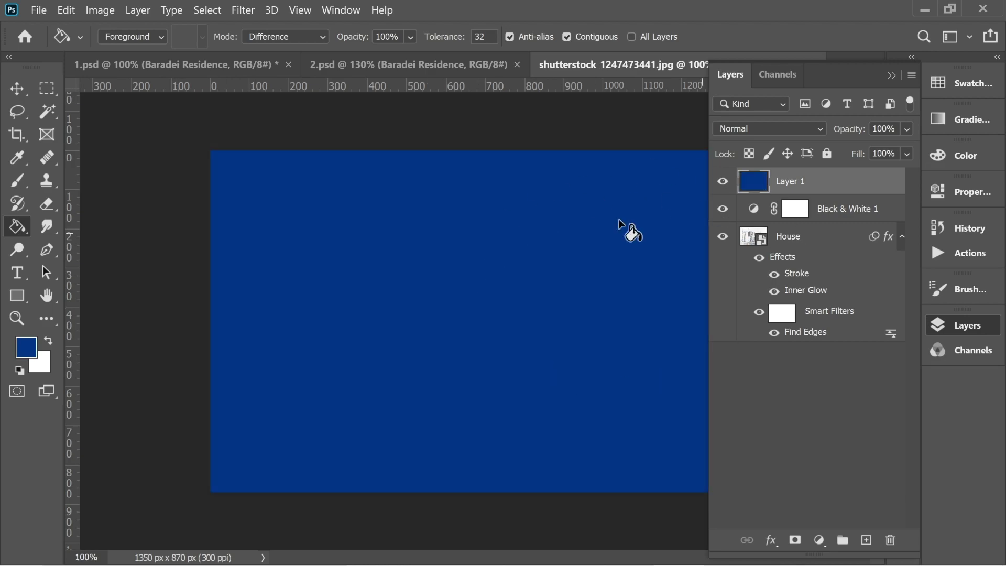
Rename the layer Blue and set it to Screen blending at 53% opacity
{"action": "double_click", "coordinate": [793, 182]}
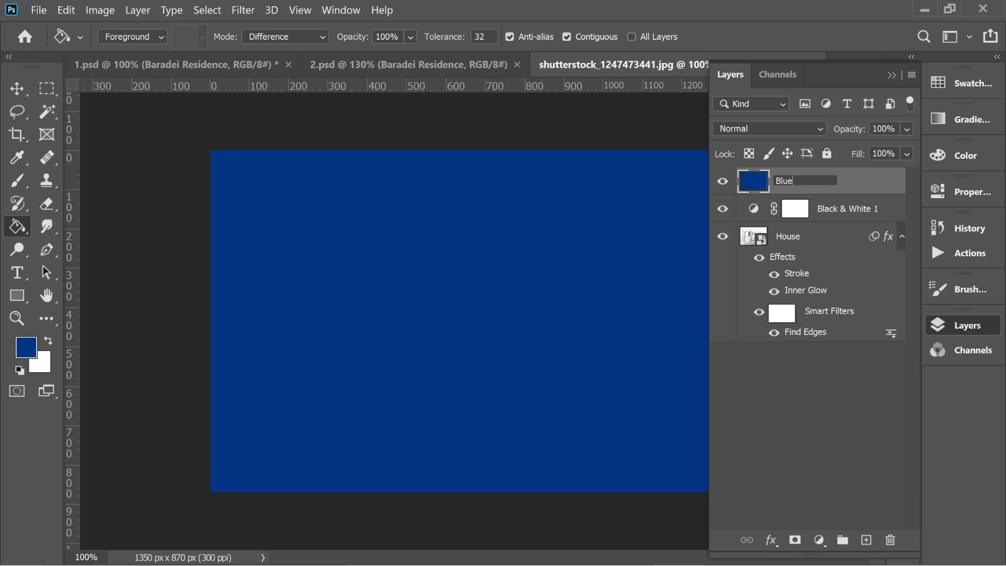
{"action": "left_click", "coordinate": [830, 409]}
{"action": "left_click", "coordinate": [822, 190]}
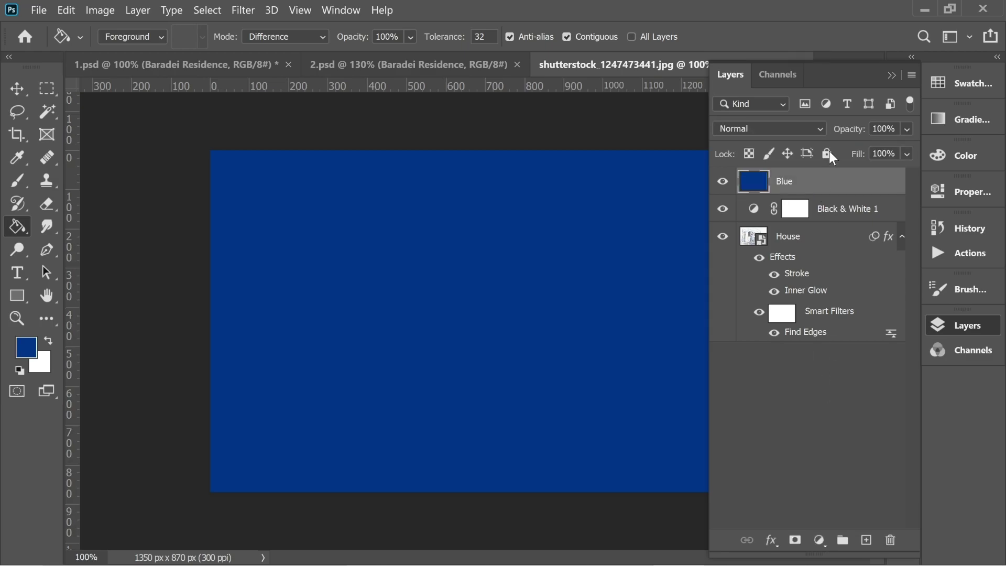
{"action": "left_click", "coordinate": [817, 128]}
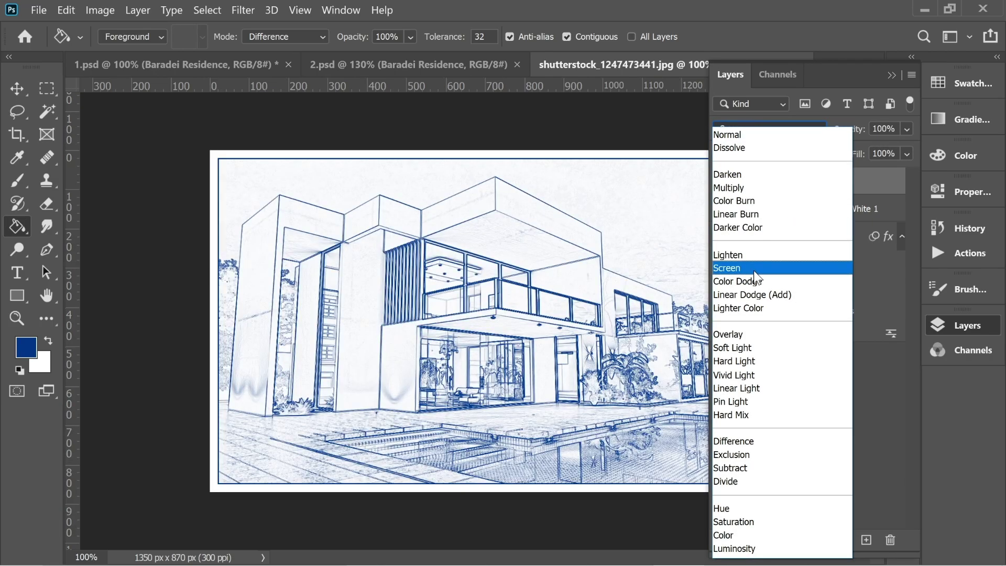
{"action": "left_click", "coordinate": [775, 268]}
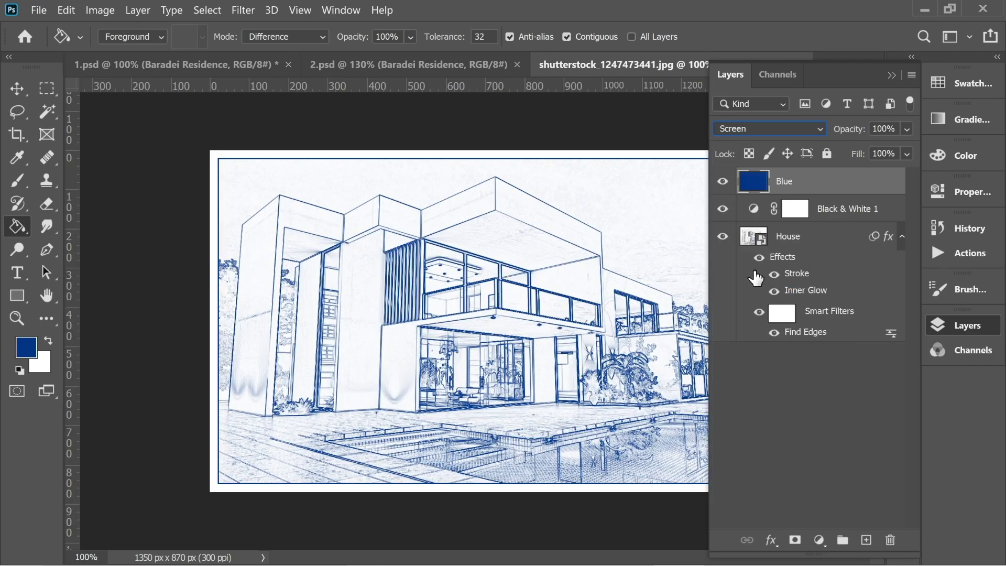
{"action": "left_click", "coordinate": [906, 131]}
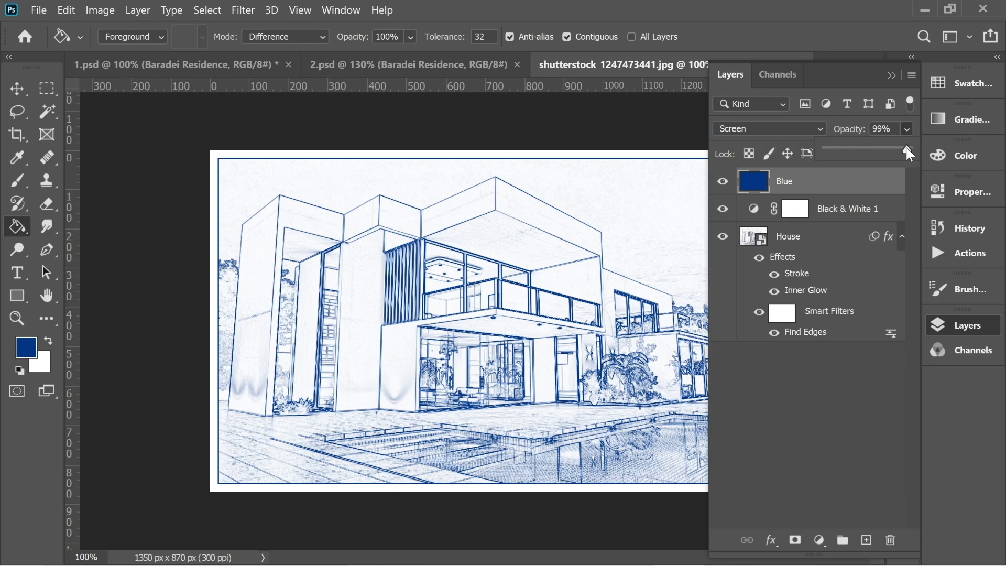
{"action": "left_click_drag", "start_coordinate": [872, 157], "coordinate": [870, 156]}
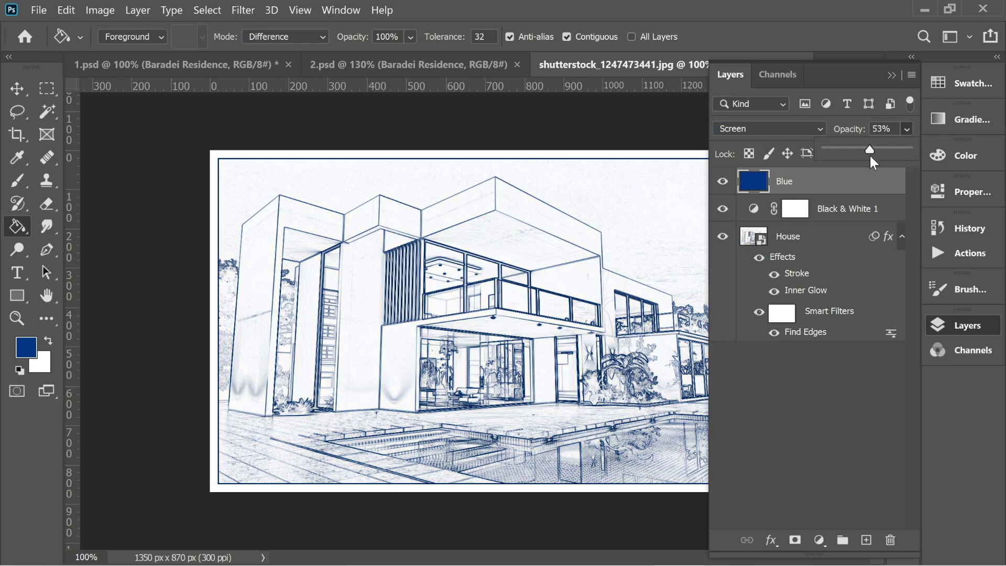
{"action": "left_click", "coordinate": [17, 88]}
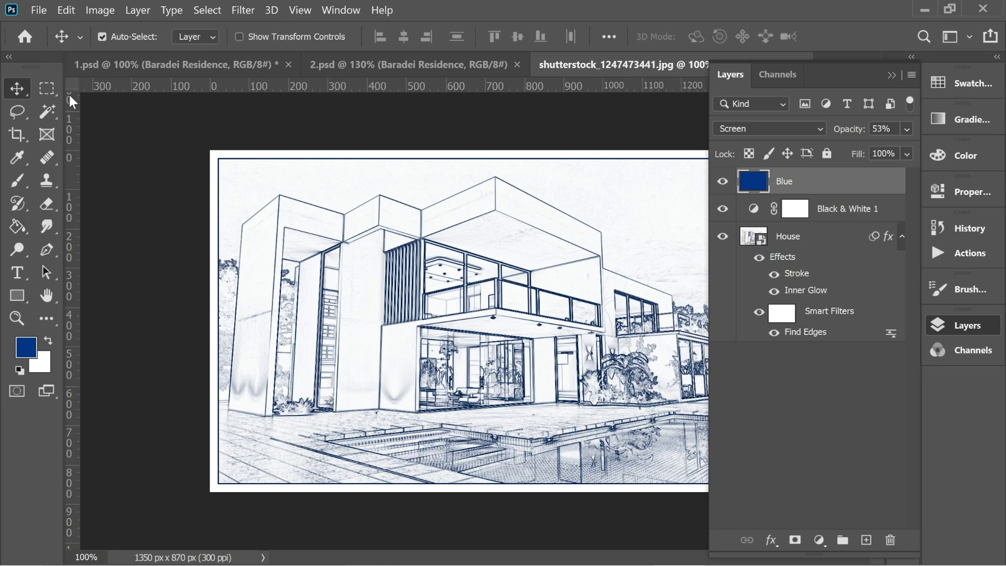
{"action": "left_click", "coordinate": [487, 147]}
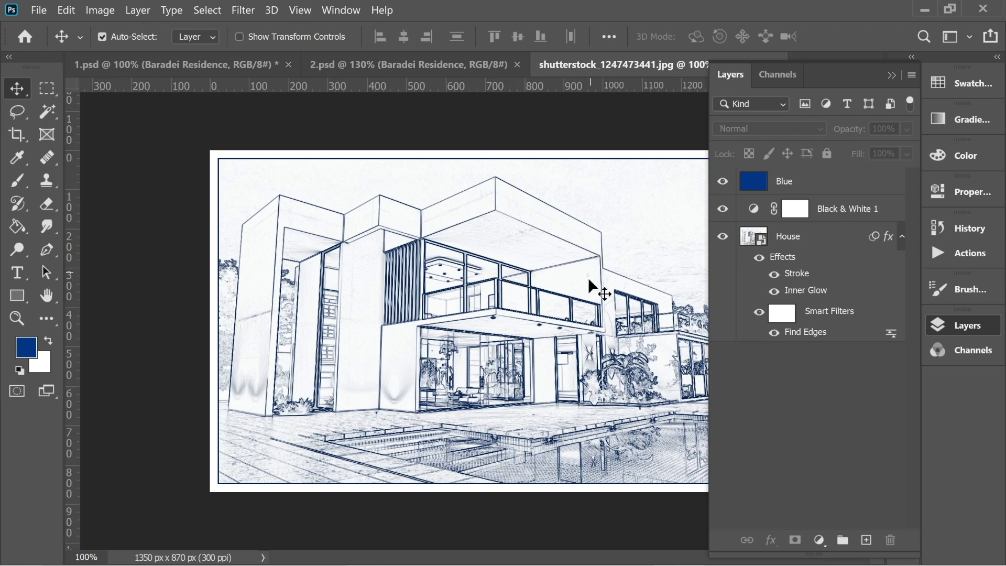
Drag the Paper texture image from Explorer into the document
{"action": "left_click", "coordinate": [528, 556]}
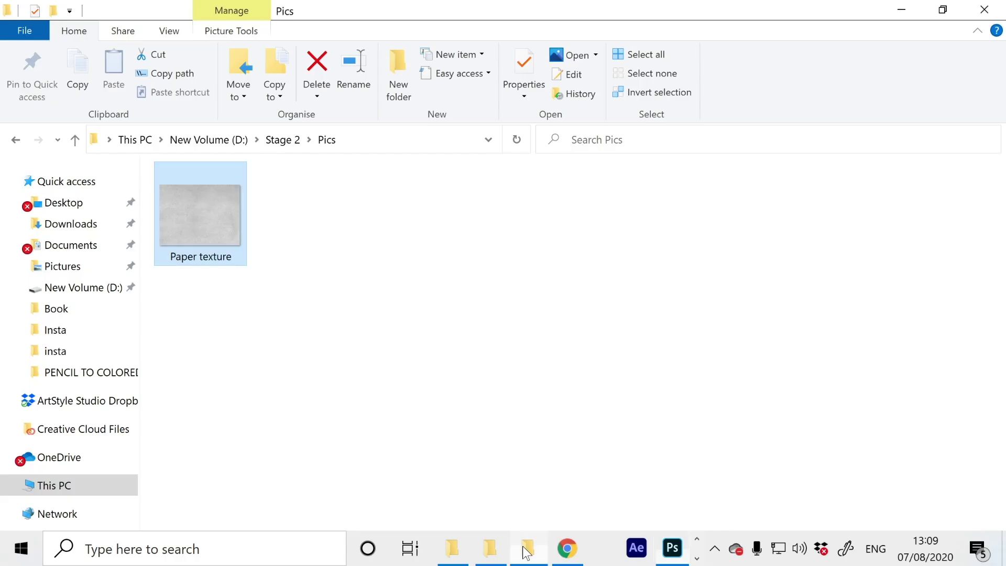
{"action": "left_click", "coordinate": [257, 303]}
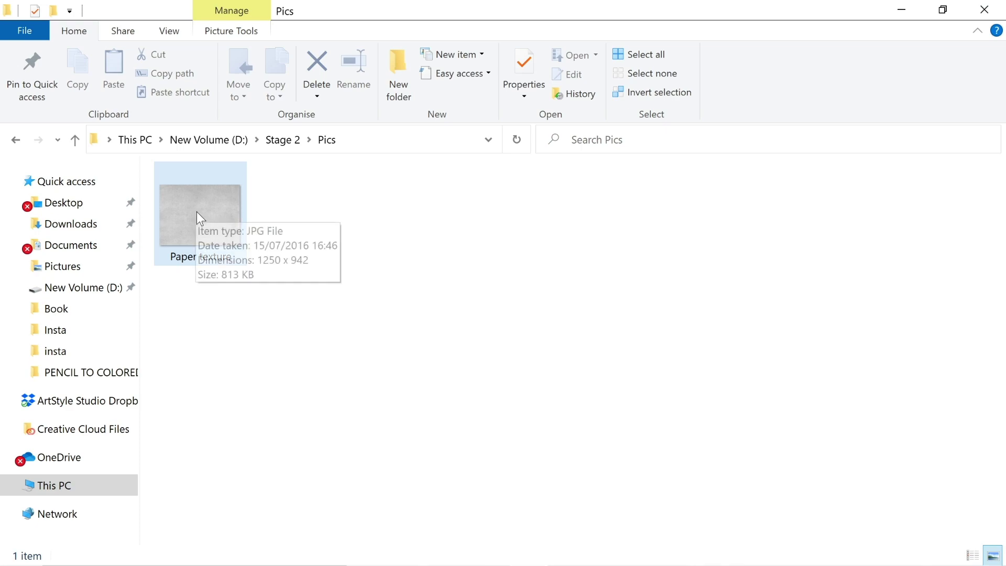
{"action": "left_click_drag", "start_coordinate": [197, 212], "coordinate": [490, 354]}
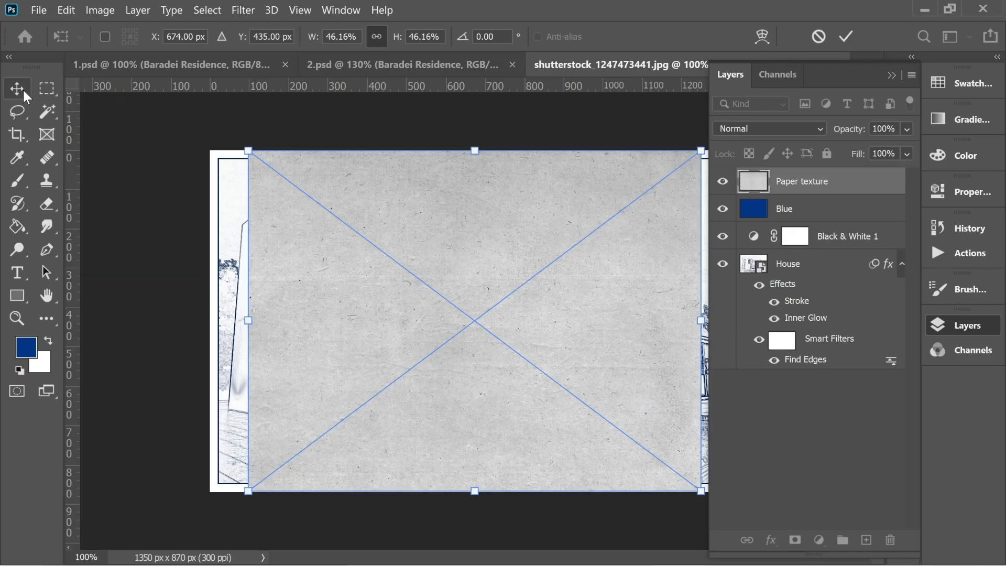
Place the Paper texture and stretch its sides to the canvas edges
{"action": "key", "text": "Return"}
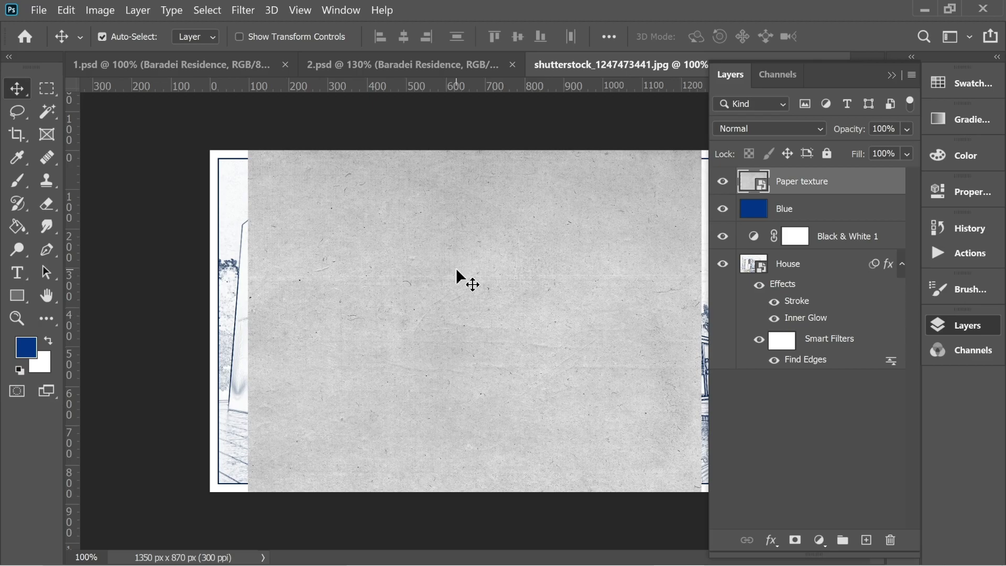
{"action": "key", "text": "ctrl+t"}
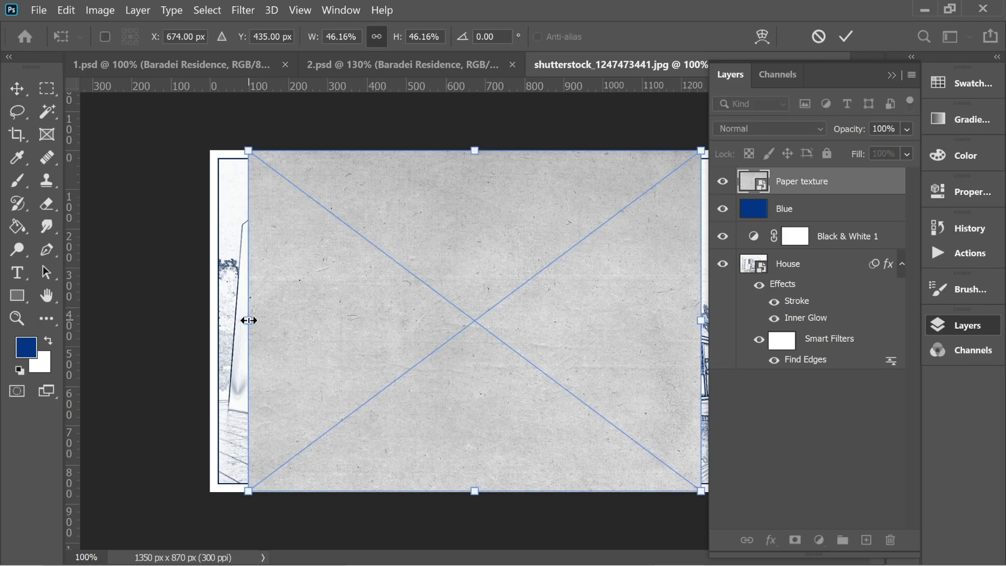
{"action": "left_click_drag", "start_coordinate": [248, 319], "coordinate": [209, 319]}
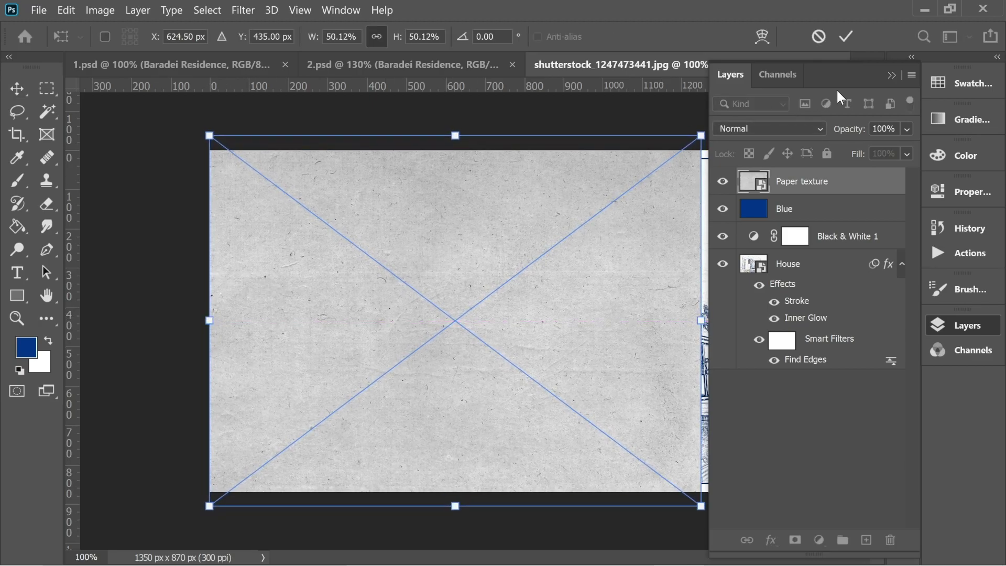
{"action": "left_click", "coordinate": [866, 106]}
{"action": "left_click_drag", "start_coordinate": [706, 329], "coordinate": [741, 319]}
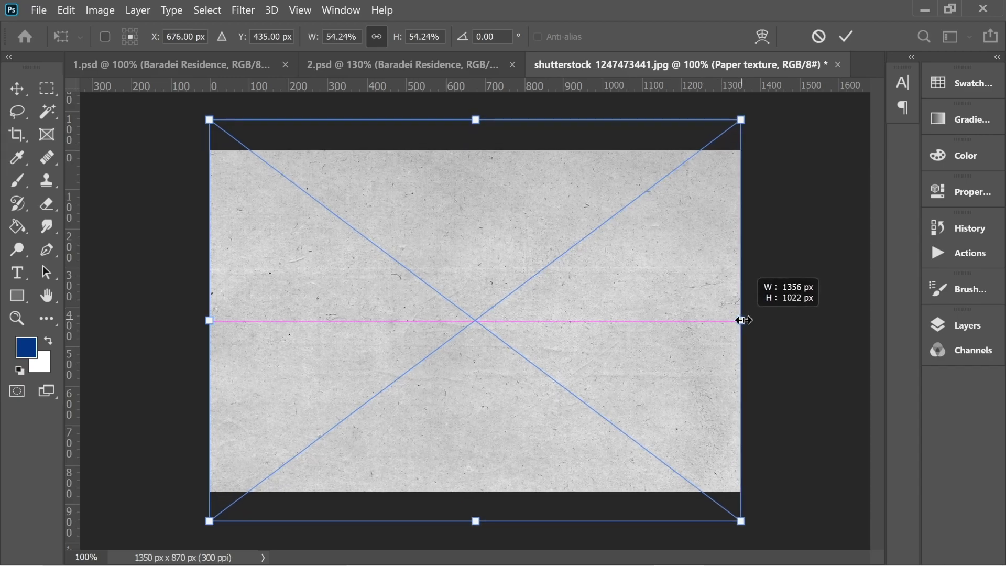
{"action": "key", "text": "Return"}
Move Paper texture below the Blue layer and set its blend mode to Linear Burn
{"action": "left_click", "coordinate": [955, 327]}
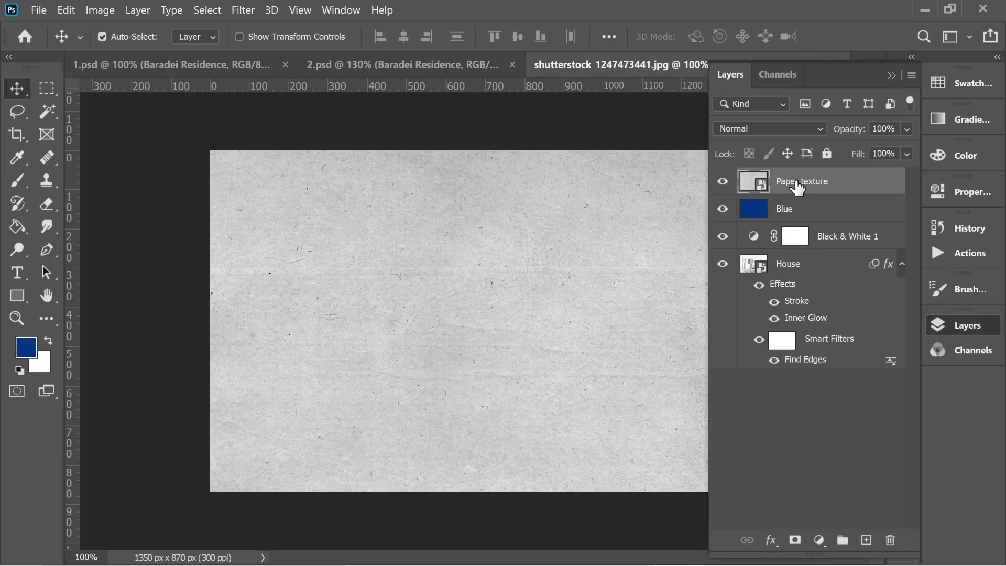
{"action": "left_click_drag", "start_coordinate": [798, 187], "coordinate": [789, 214]}
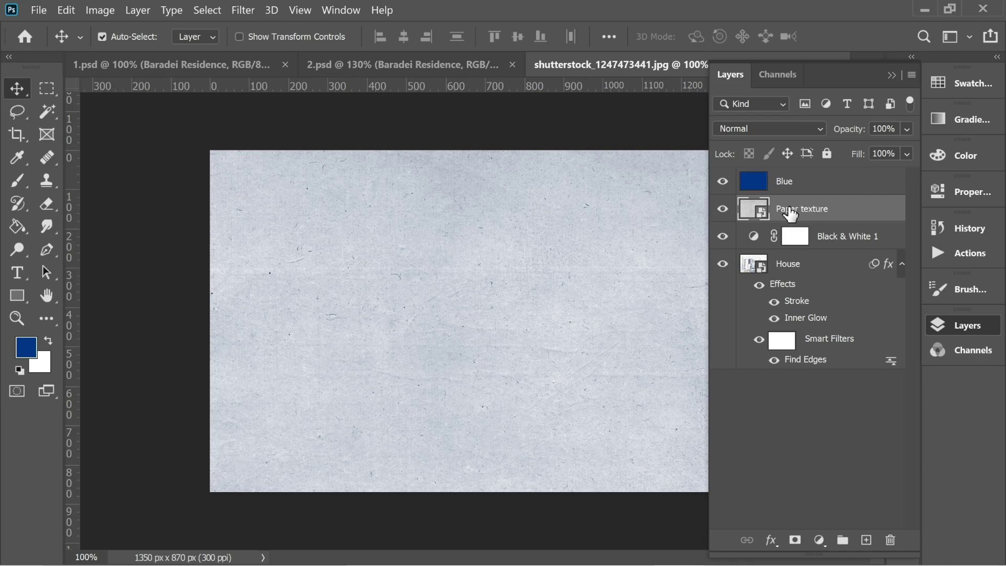
{"action": "left_click", "coordinate": [812, 129]}
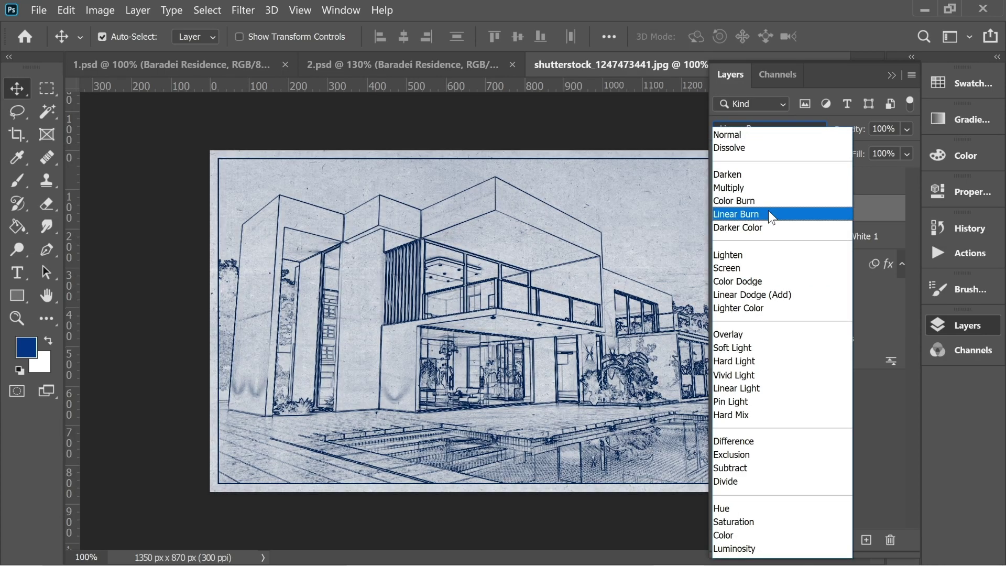
{"action": "left_click", "coordinate": [769, 212]}
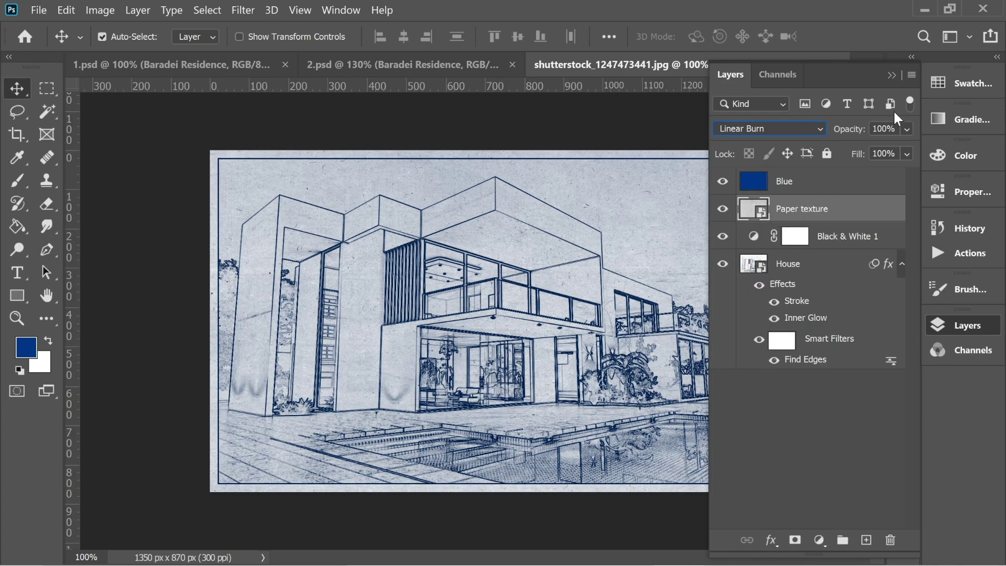
{"action": "left_click", "coordinate": [891, 76]}
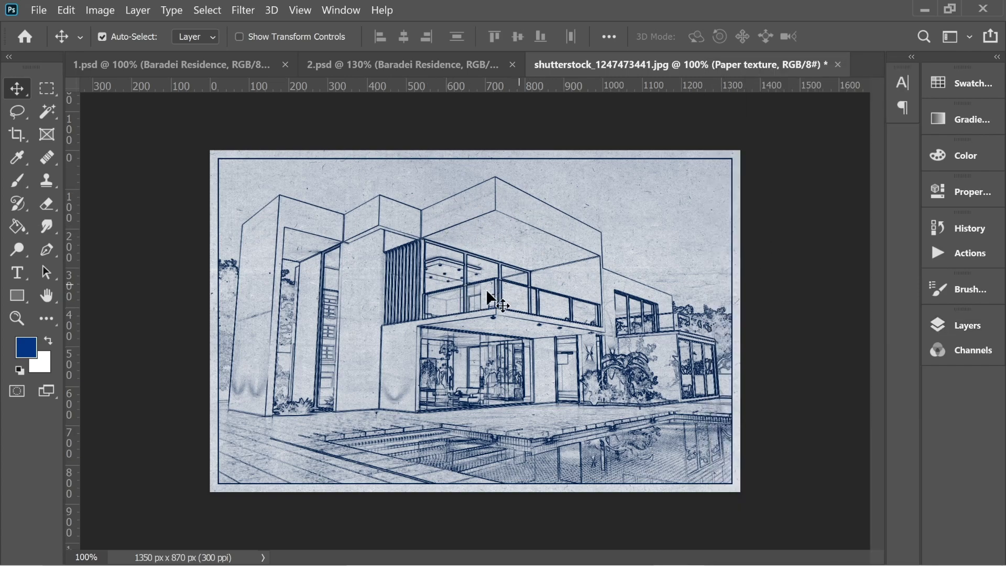
Add a Levels adjustment between Blue and Paper texture with input levels 12, 1.00, 255
{"action": "left_click", "coordinate": [967, 325]}
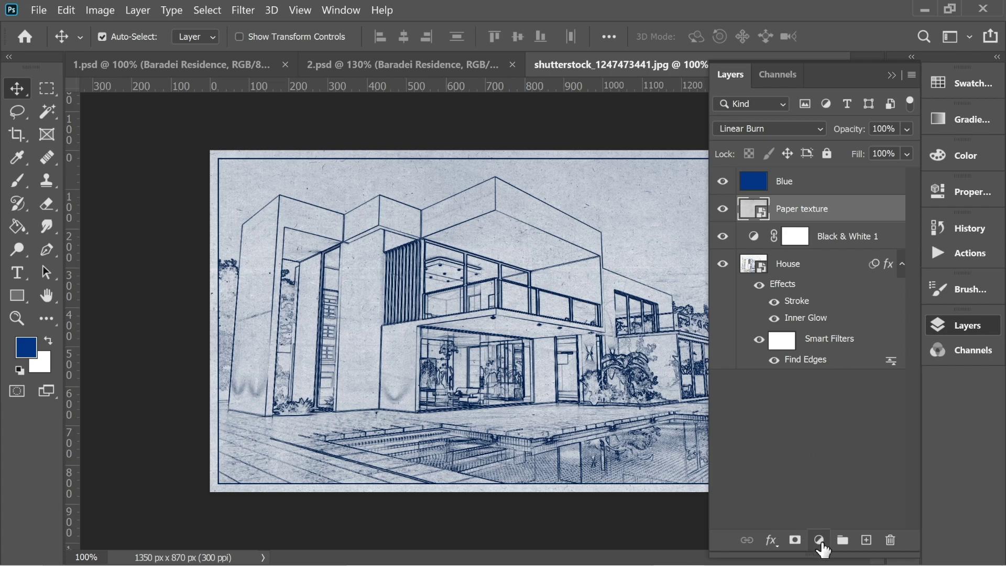
{"action": "left_click", "coordinate": [819, 540]}
{"action": "left_click", "coordinate": [868, 305]}
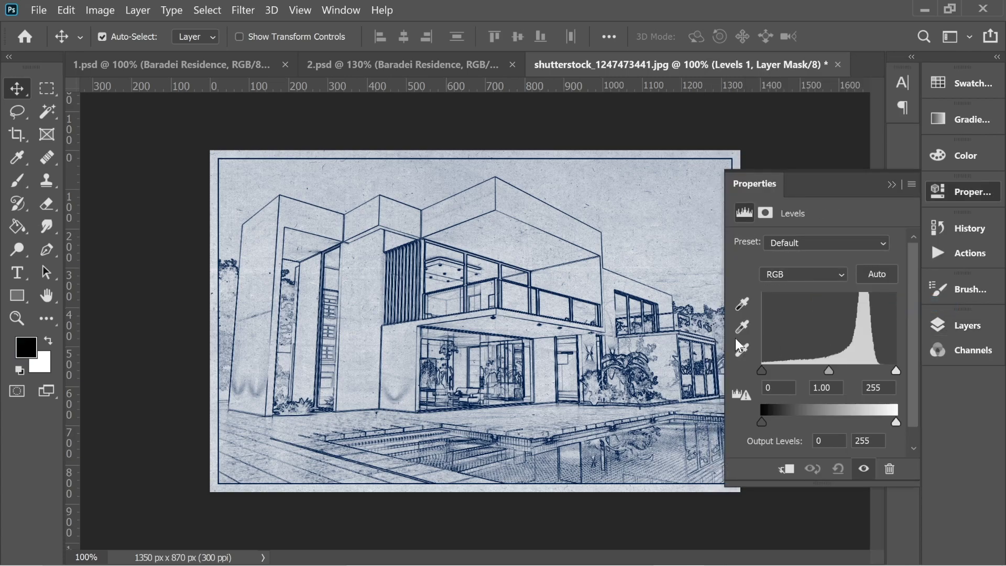
{"action": "mouse_move", "coordinate": [897, 371]}
{"action": "left_mouse_down"}
{"action": "mouse_move", "coordinate": [881, 372]}
{"action": "mouse_move", "coordinate": [914, 373]}
{"action": "left_mouse_up"}
{"action": "mouse_move", "coordinate": [765, 371]}
{"action": "left_mouse_down"}
{"action": "mouse_move", "coordinate": [784, 369]}
{"action": "mouse_move", "coordinate": [768, 373]}
{"action": "left_mouse_up"}
{"action": "left_click", "coordinate": [892, 185]}
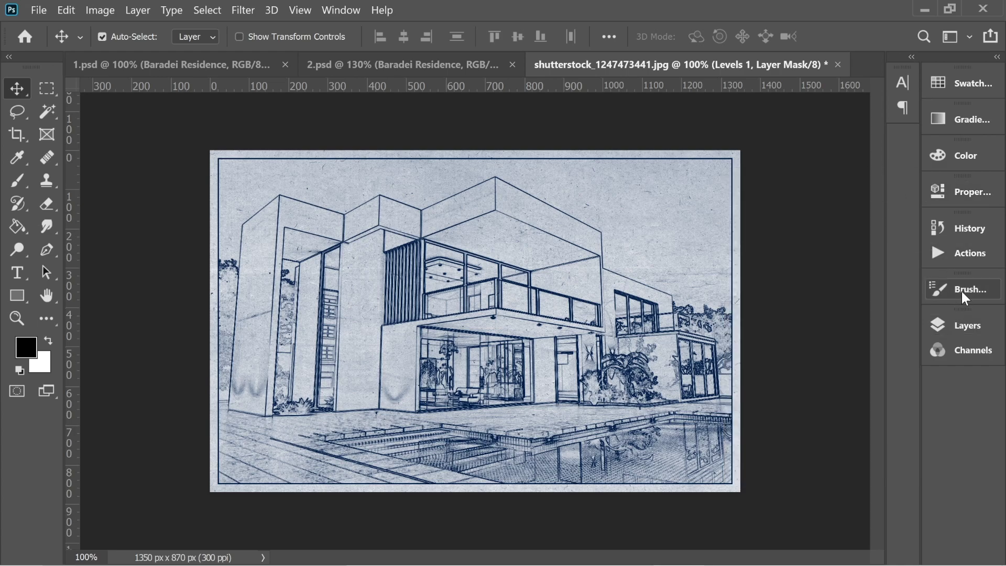
{"action": "left_click", "coordinate": [966, 330]}
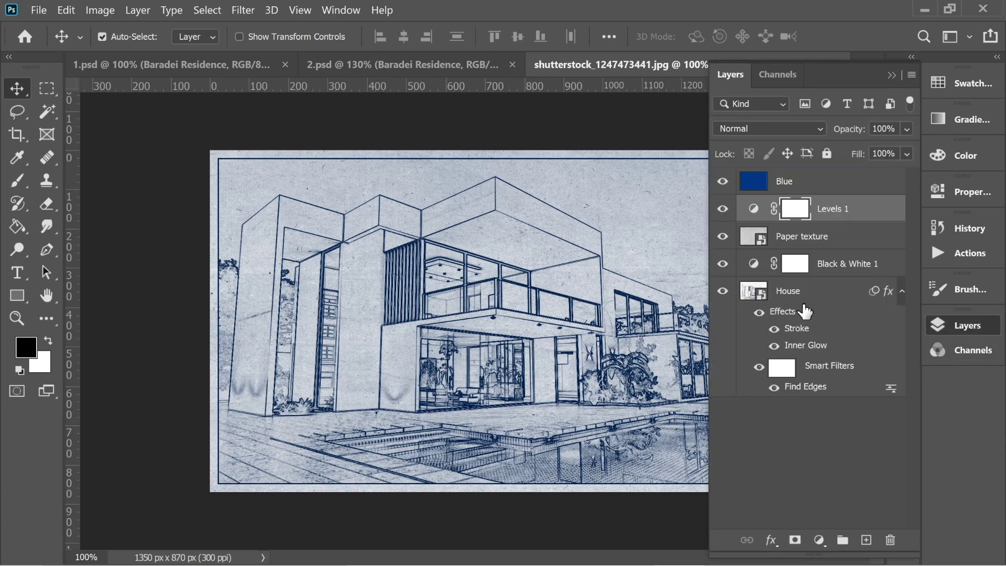
Inside the House smart object, fill a white rectangle on a new layer at the bottom-left corner
{"action": "double_click", "coordinate": [758, 297]}
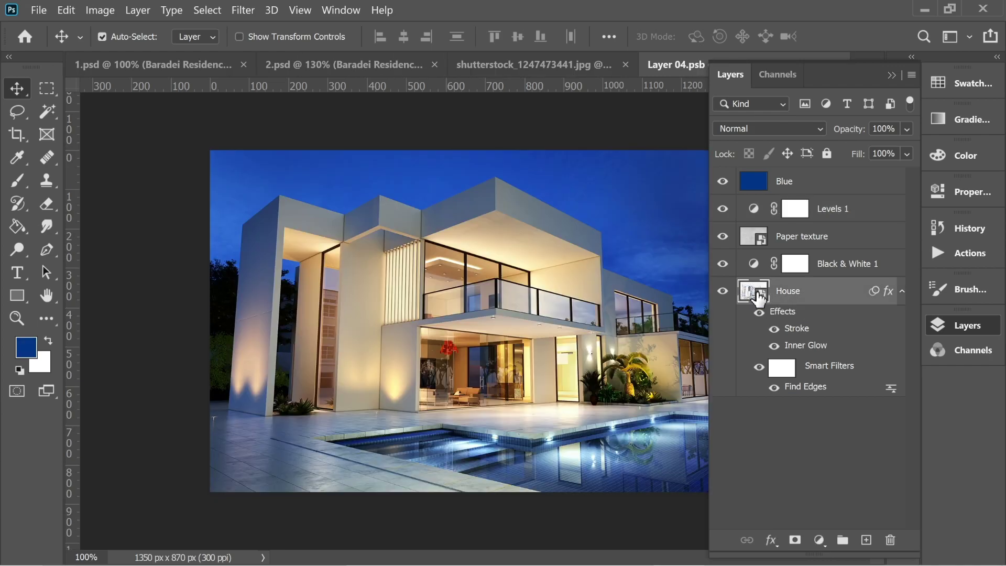
{"action": "key", "text": "F7"}
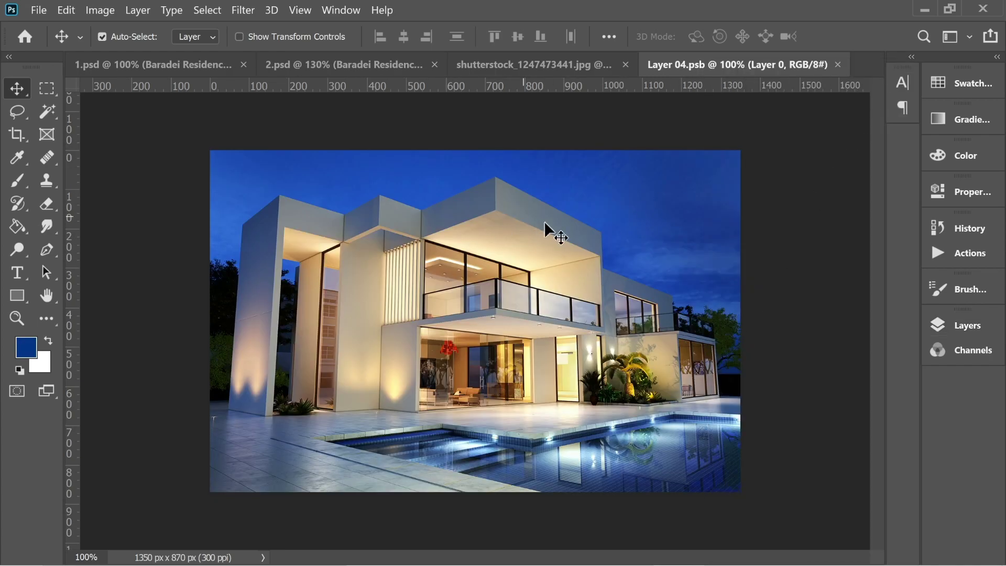
{"action": "left_click", "coordinate": [961, 325]}
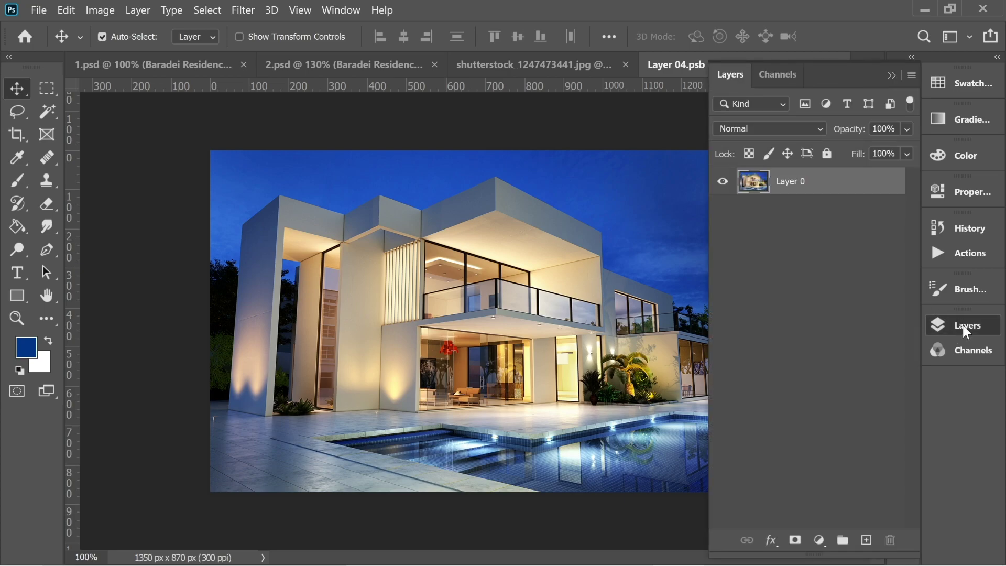
{"action": "left_click", "coordinate": [866, 540]}
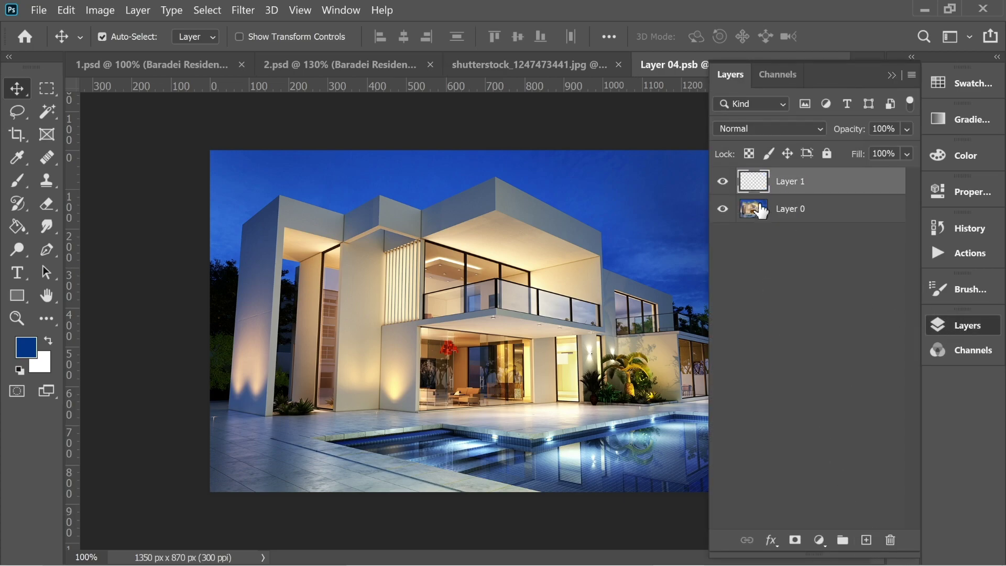
{"action": "left_click", "coordinate": [46, 88]}
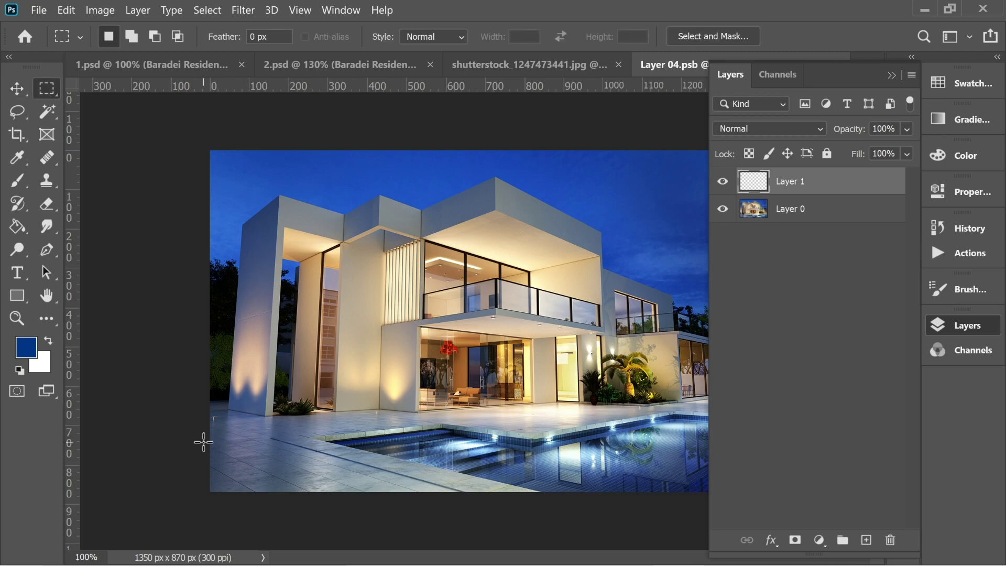
{"action": "left_click_drag", "start_coordinate": [204, 437], "coordinate": [360, 526]}
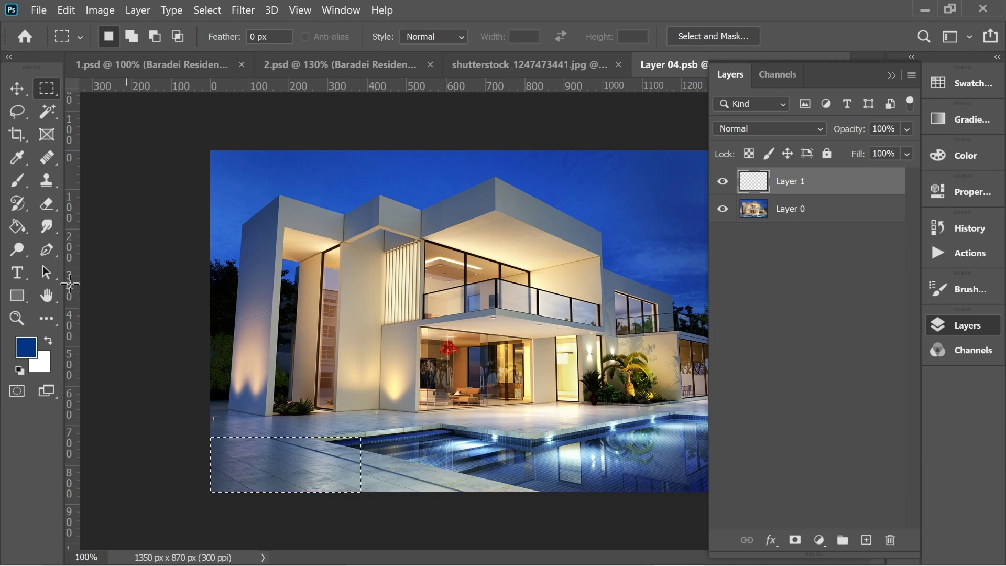
{"action": "left_click", "coordinate": [17, 226]}
{"action": "left_click", "coordinate": [48, 341]}
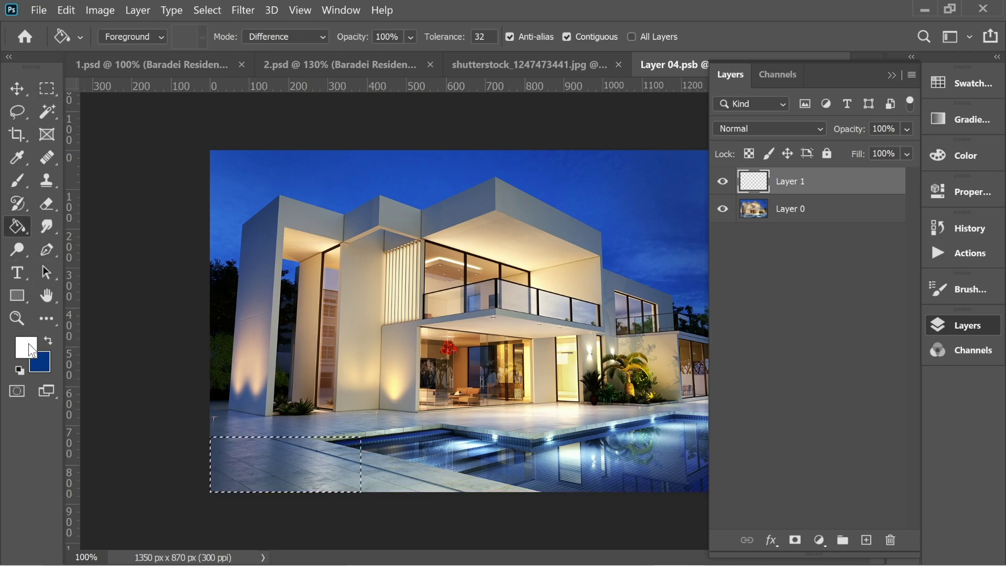
{"action": "left_click", "coordinate": [282, 478]}
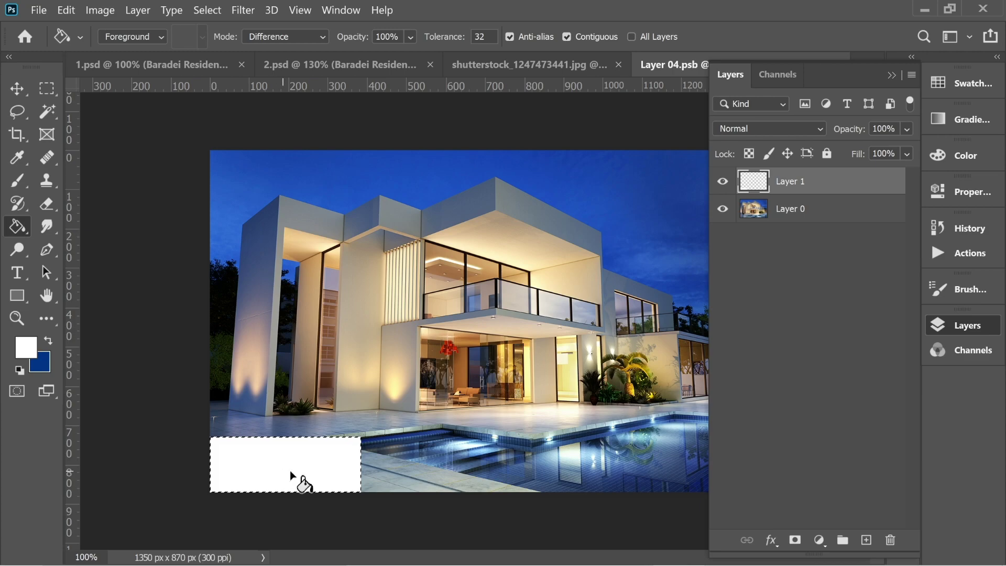
{"action": "left_click", "coordinate": [46, 88]}
{"action": "left_click", "coordinate": [110, 137]}
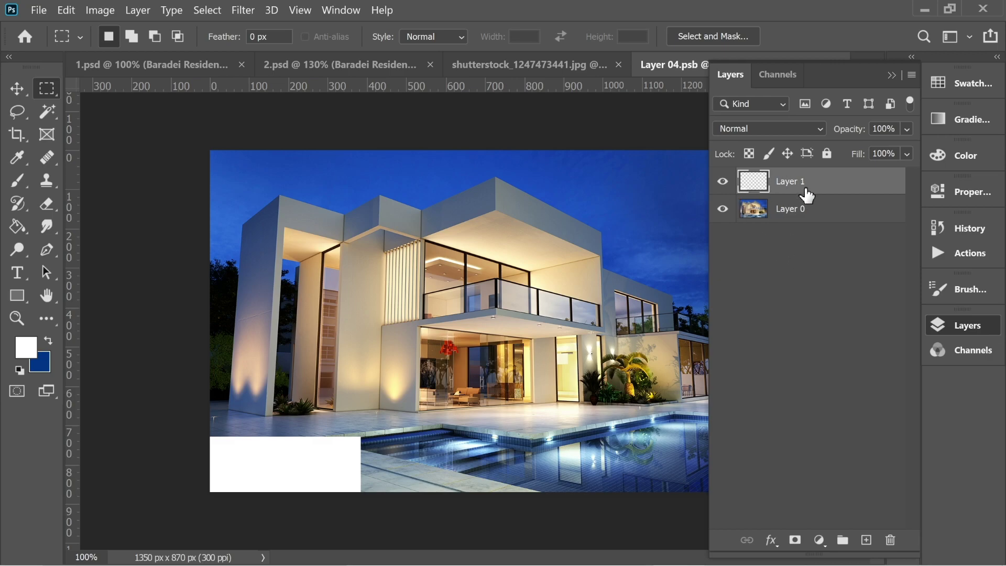
Stamp visible layers, hide Layer 0 and Layer 1, then close and save the smart object
{"action": "key", "text": "ctrl+shift+alt+e"}
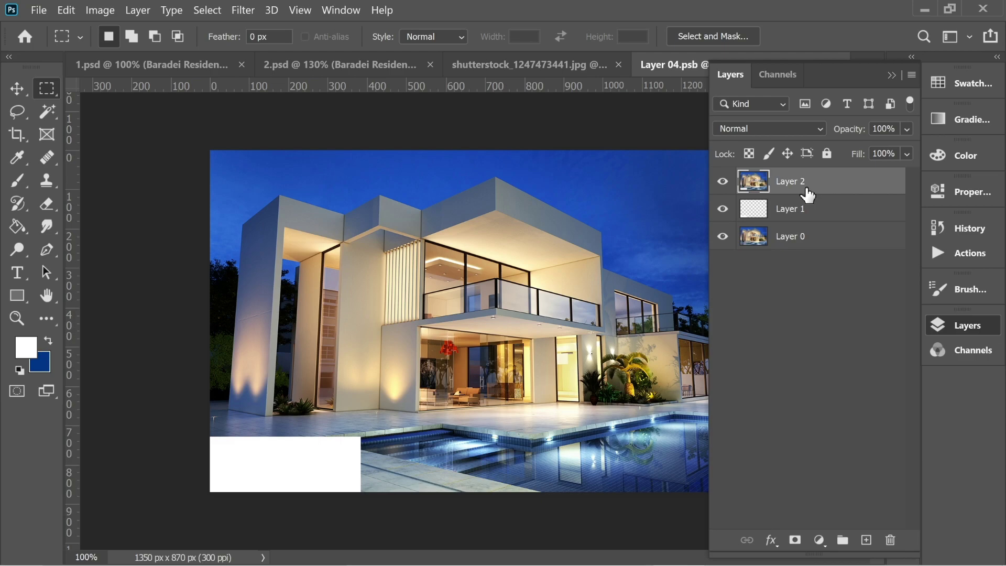
{"action": "left_click", "coordinate": [807, 258]}
{"action": "left_click", "coordinate": [814, 219]}
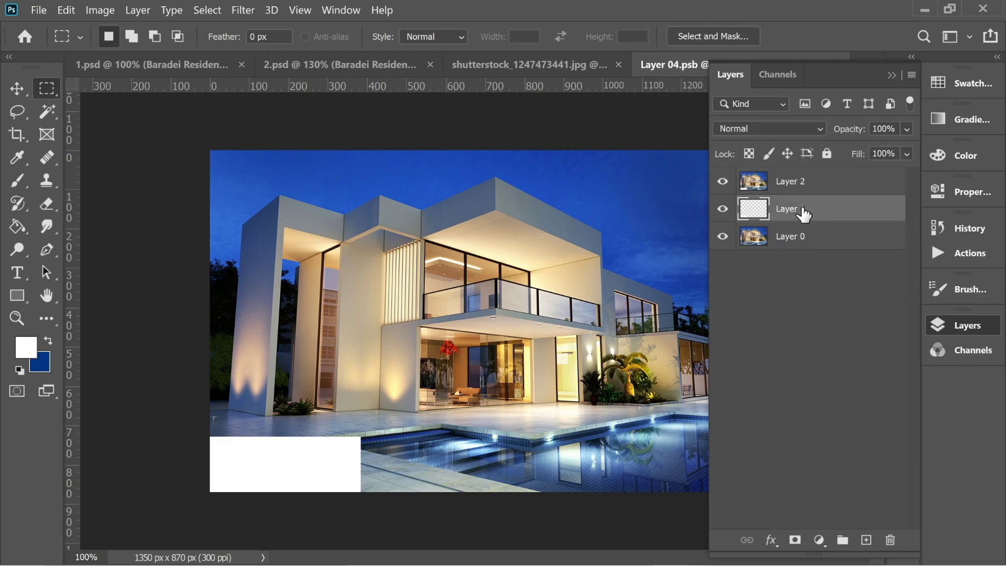
{"action": "left_click", "coordinate": [796, 245]}
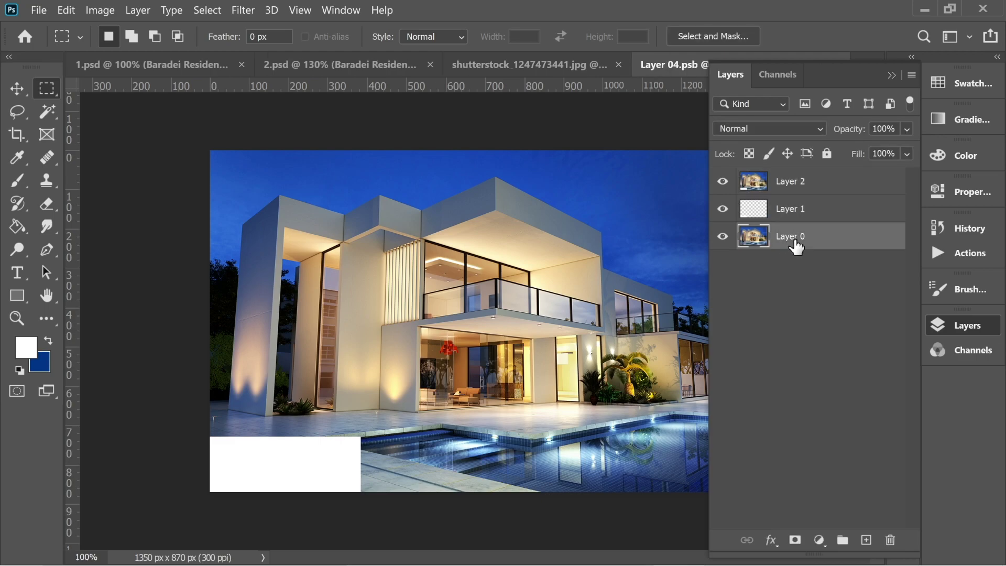
{"action": "left_click", "coordinate": [791, 184]}
{"action": "left_click", "coordinate": [723, 210]}
{"action": "left_click", "coordinate": [723, 237]}
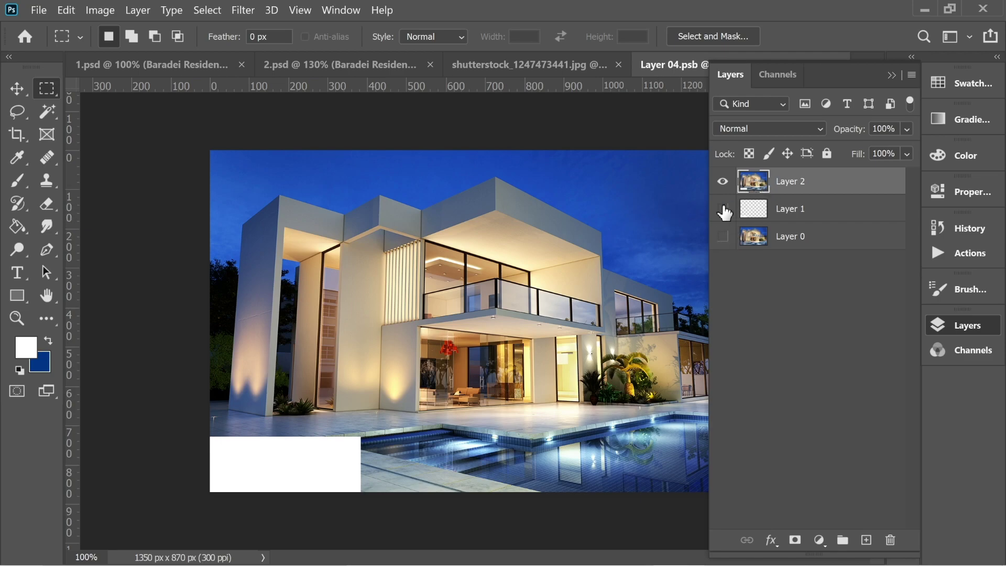
{"action": "left_click", "coordinate": [892, 75]}
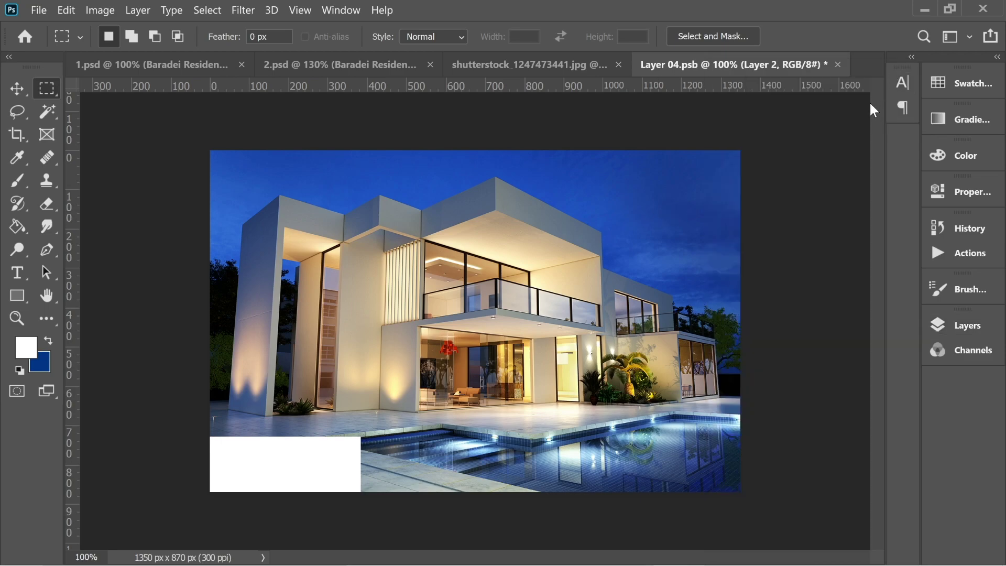
{"action": "left_click", "coordinate": [838, 64]}
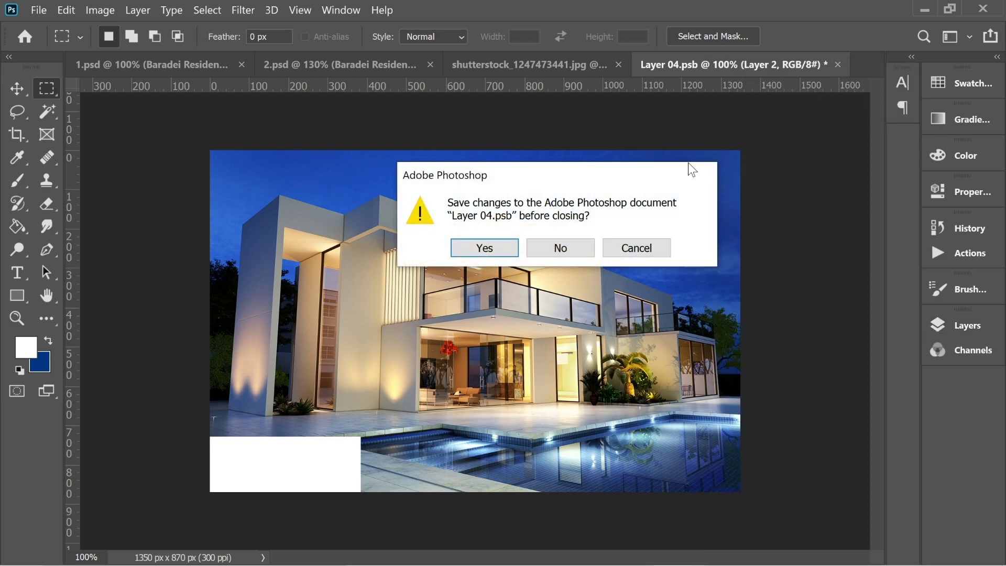
{"action": "left_click", "coordinate": [485, 248]}
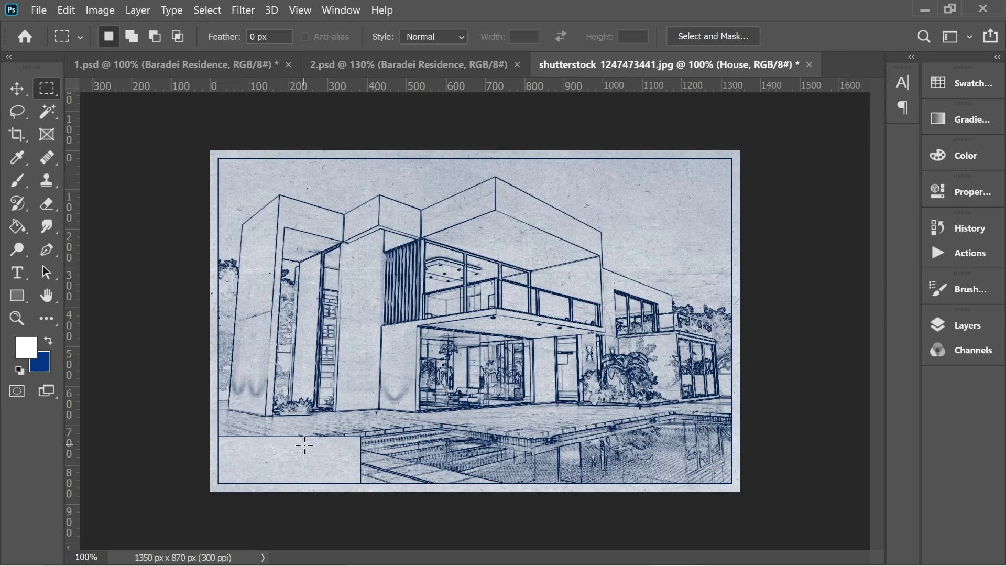
Bring the Baradei Residence text layer from 2.psd into the sketch document
{"action": "left_click", "coordinate": [15, 92]}
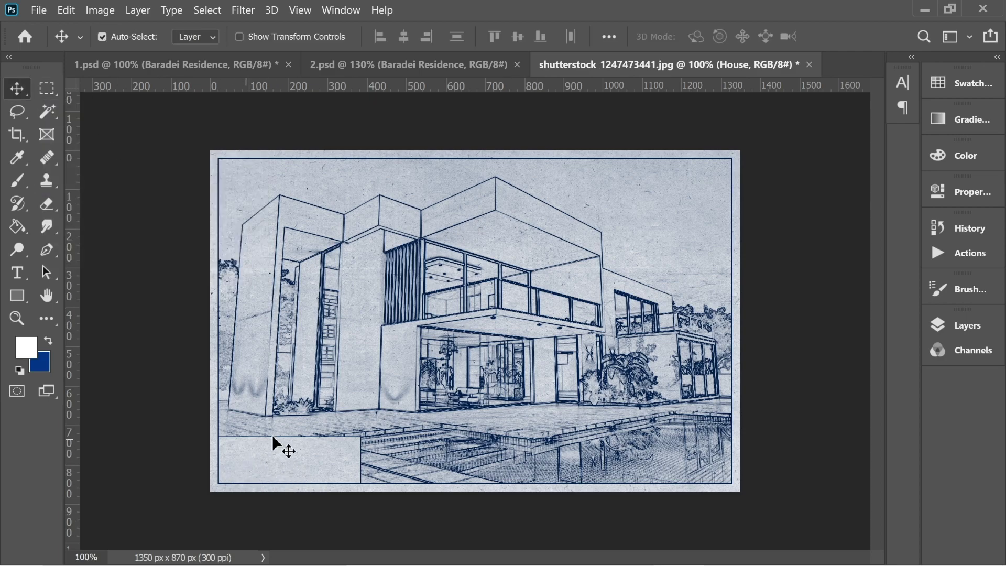
{"action": "left_click", "coordinate": [371, 67]}
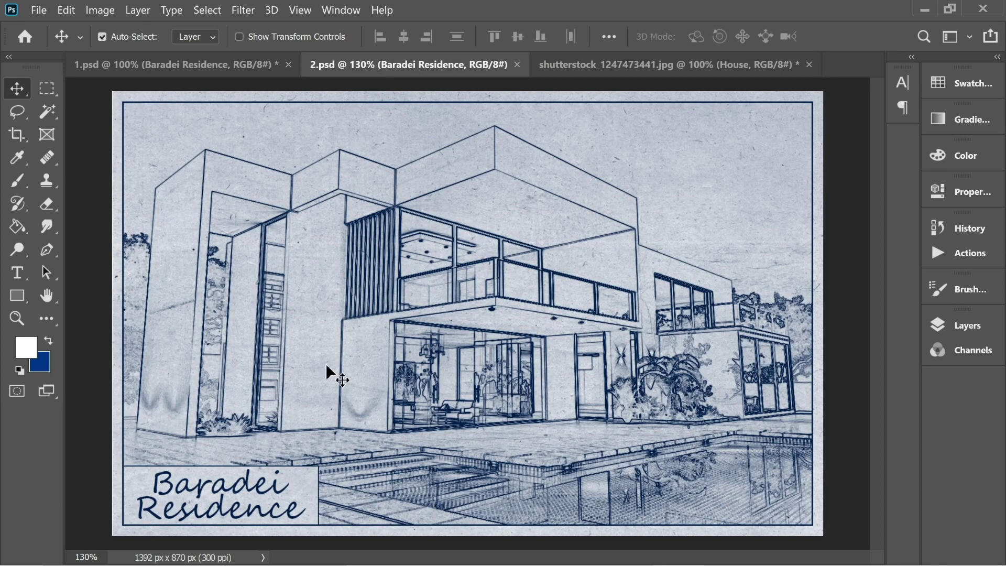
{"action": "left_click", "coordinate": [976, 325]}
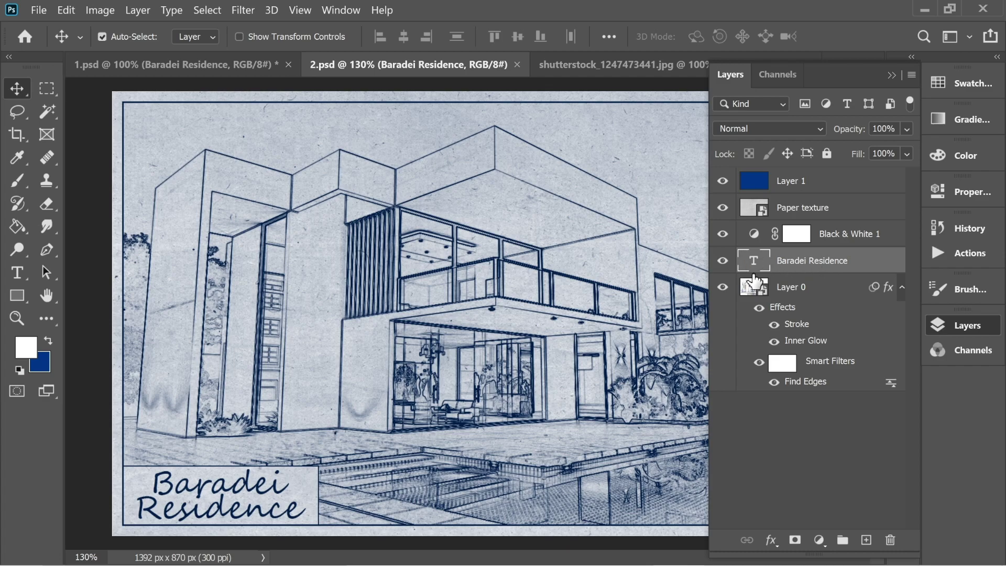
{"action": "left_click", "coordinate": [624, 65]}
{"action": "left_click_drag", "start_coordinate": [632, 281], "coordinate": [634, 285]}
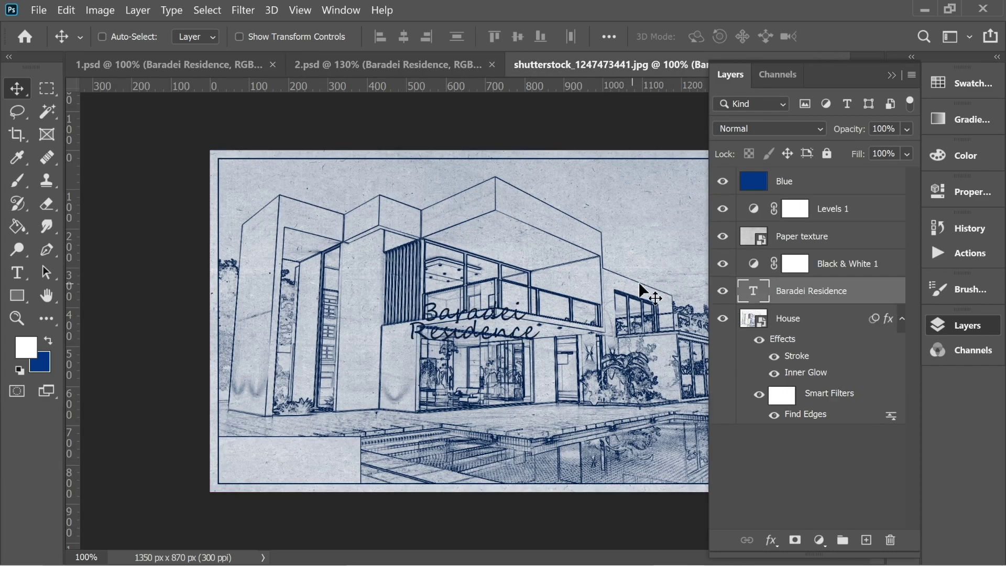
Transform the Baradei Residence title into the bottom-left label box and commit it
{"action": "key", "text": "ctrl+t"}
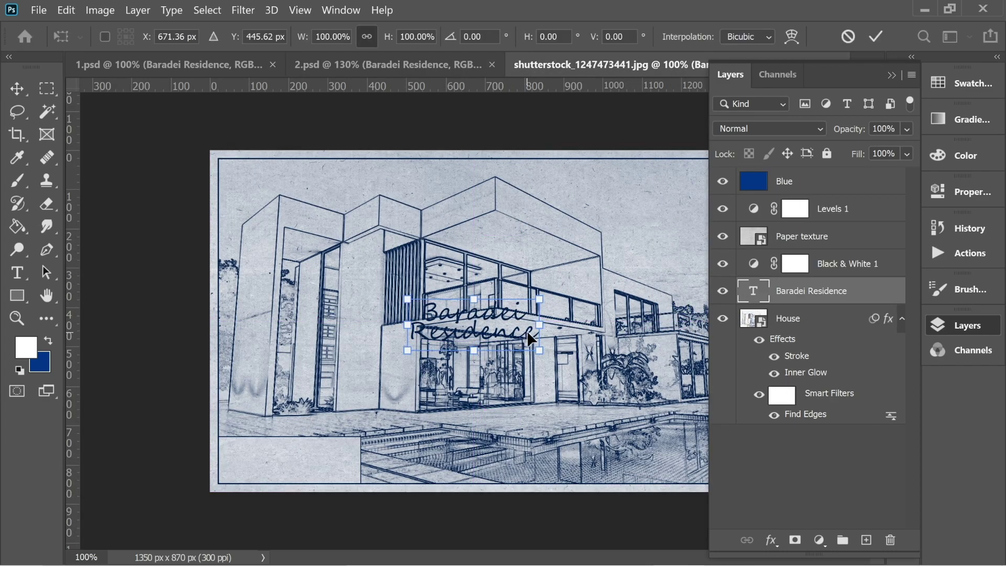
{"action": "left_click_drag", "start_coordinate": [527, 331], "coordinate": [344, 474]}
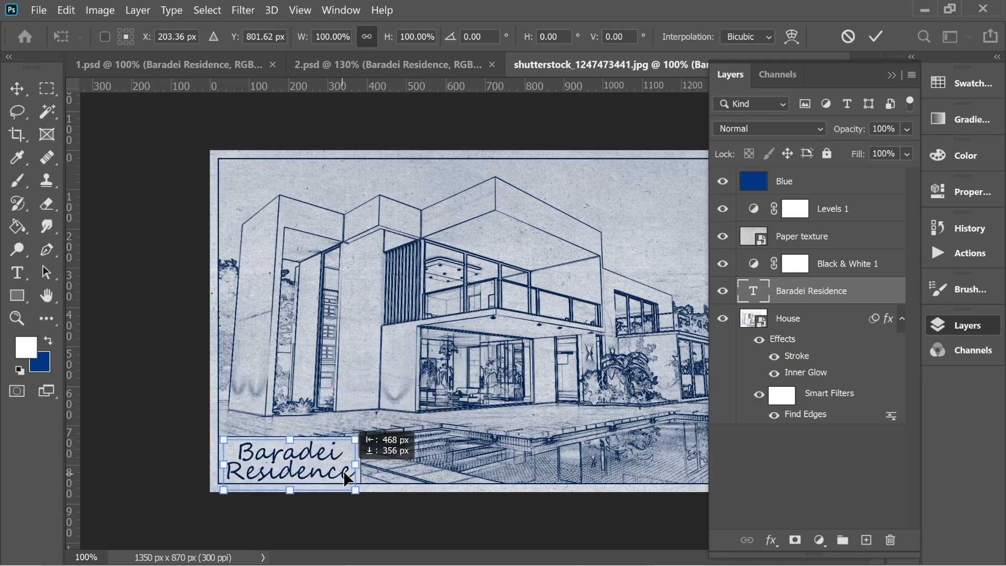
{"action": "double_click", "coordinate": [753, 291]}
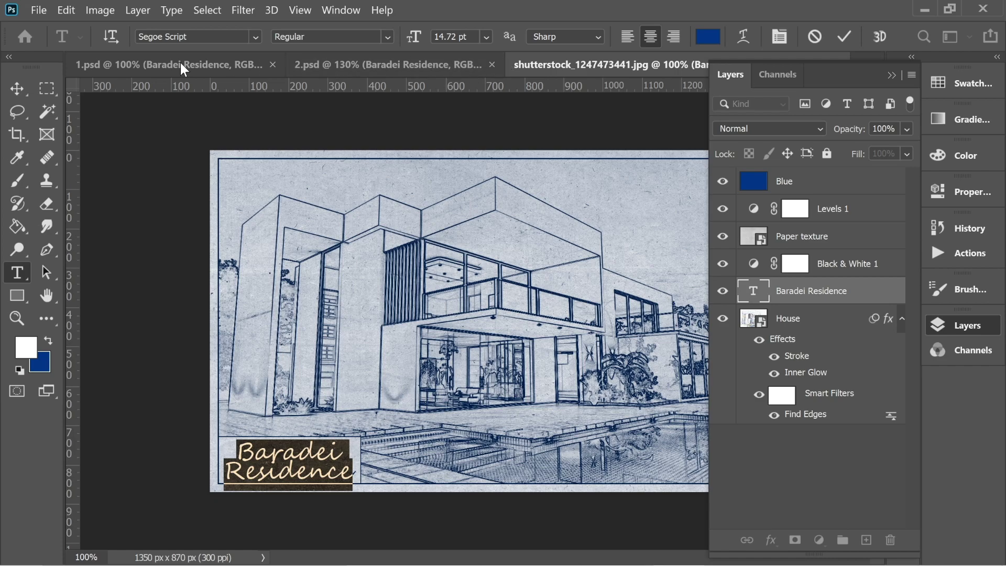
{"action": "left_click", "coordinate": [16, 89]}
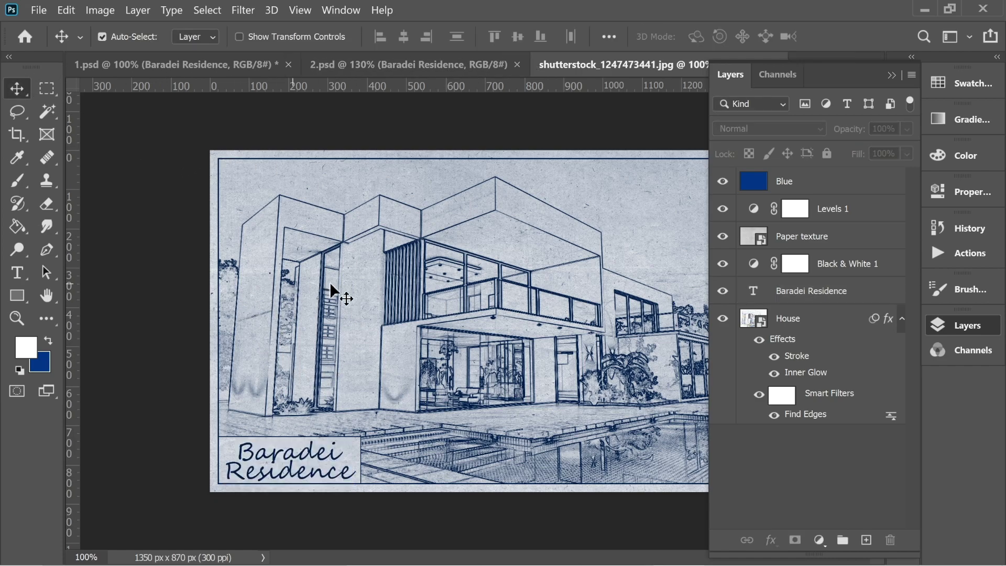
Hide the Layers panel with F7 to show the finished Baradei Residence sketch
{"action": "key", "text": "F7"}
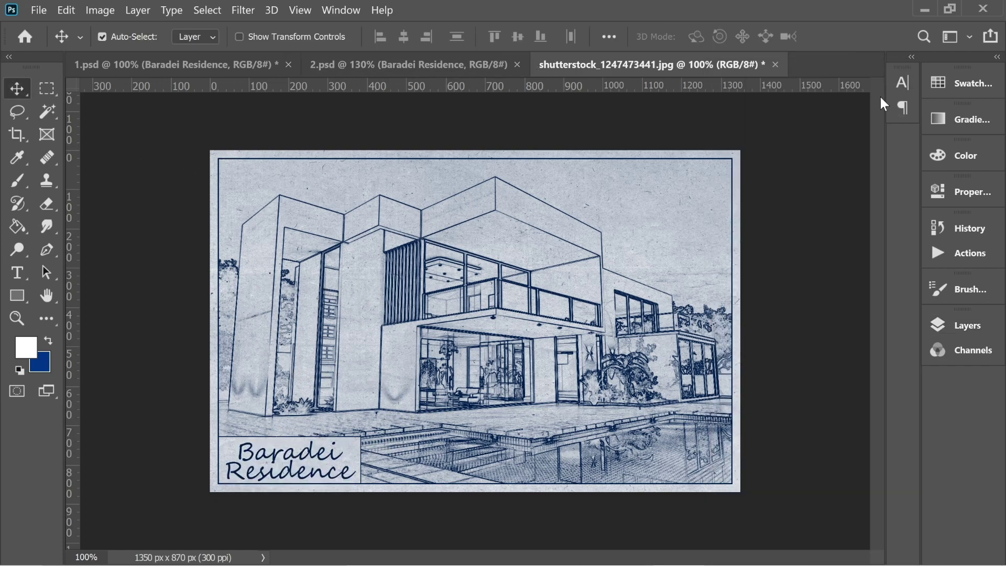